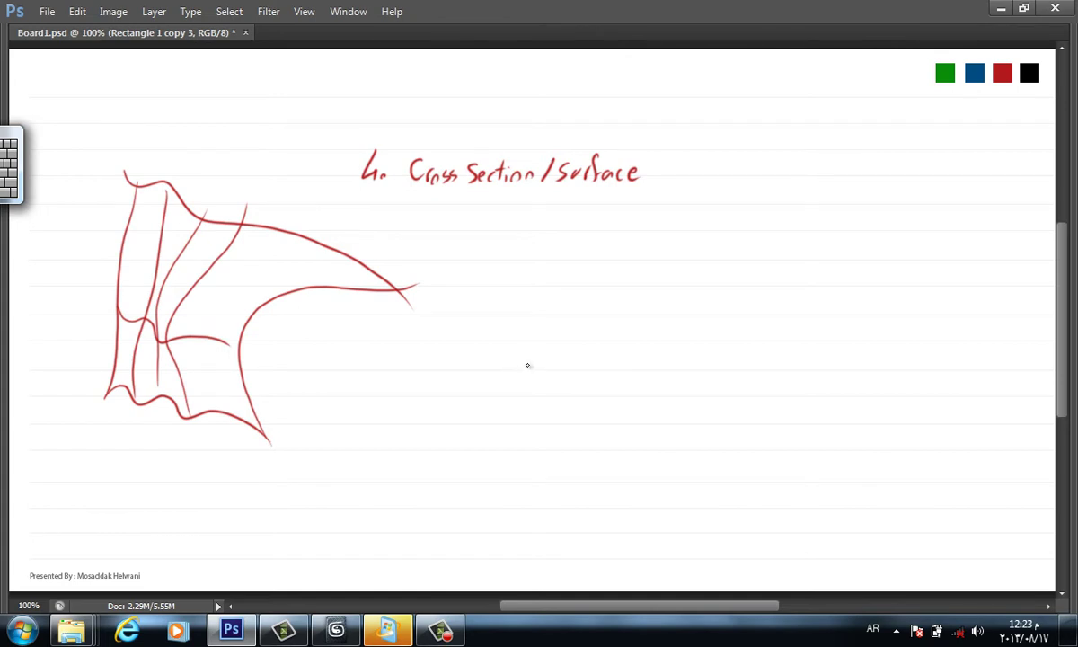
- Sketch three separate arched curves of increasing size in red in the empty area beside the existing cross-section drawing
{"action": "left_click_drag", "start_coordinate": [515, 360], "coordinate": [638, 330]}
{"action": "key", "text": "ctrl+z"}
{"action": "left_click_drag", "start_coordinate": [540, 344], "coordinate": [662, 357]}
{"action": "mouse_move", "coordinate": [583, 393]}
{"action": "left_mouse_down"}
{"action": "mouse_move", "coordinate": [634, 334]}
{"action": "mouse_move", "coordinate": [769, 311]}
{"action": "left_mouse_up"}
{"action": "left_click_drag", "start_coordinate": [719, 368], "coordinate": [926, 313]}
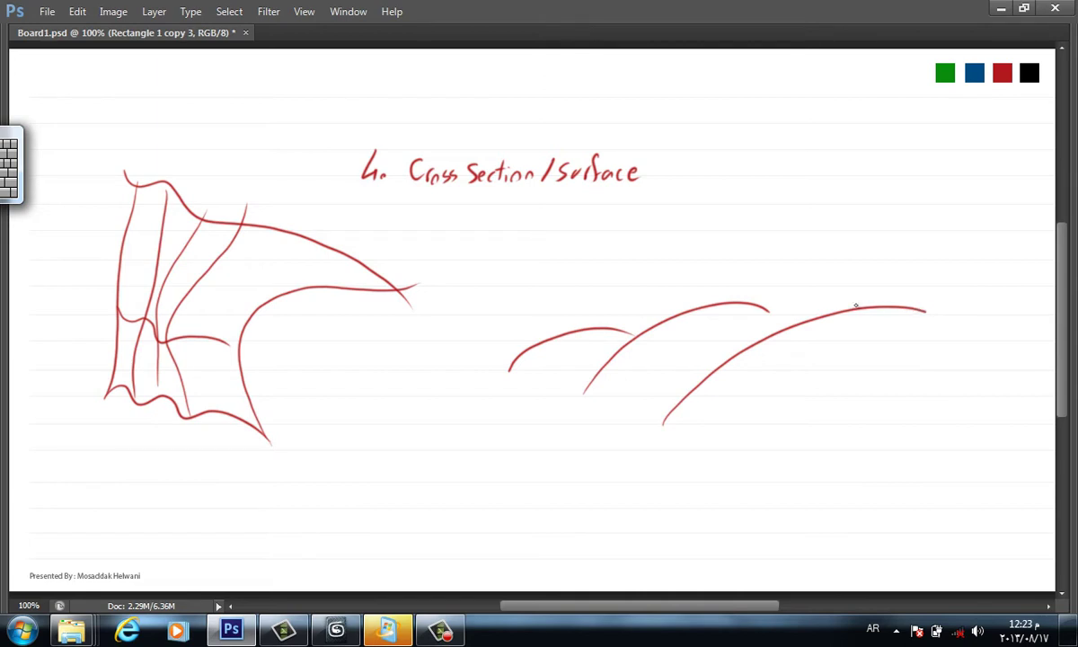
- Join the three sketched arcs with a thin curve over their tops and a straight line through their lower ends
{"action": "left_click_drag", "start_coordinate": [681, 307], "coordinate": [544, 349]}
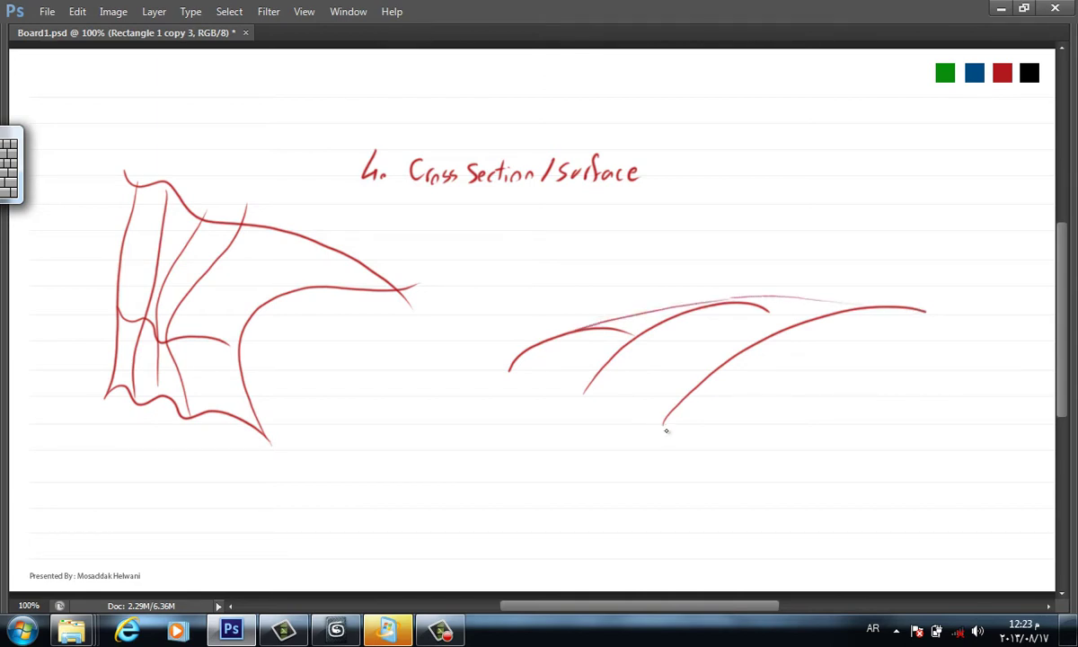
{"action": "left_click_drag", "start_coordinate": [626, 411], "coordinate": [509, 368]}
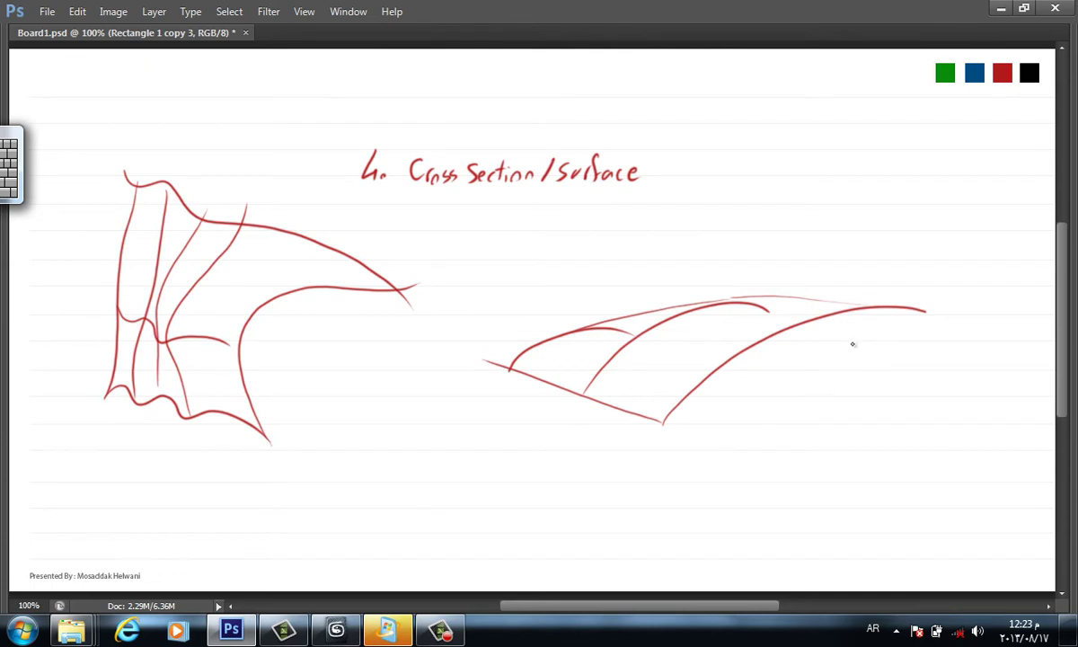
{"action": "left_click_drag", "start_coordinate": [752, 297], "coordinate": [561, 342]}
{"action": "key", "text": "ctrl+z"}
- Switch to 3ds Max and examine the curtain reference image 01 from the 01. Curved Surfaces folder
{"action": "left_click", "coordinate": [336, 629]}
{"action": "middle_click_drag", "start_coordinate": [529, 378], "coordinate": [657, 359]}
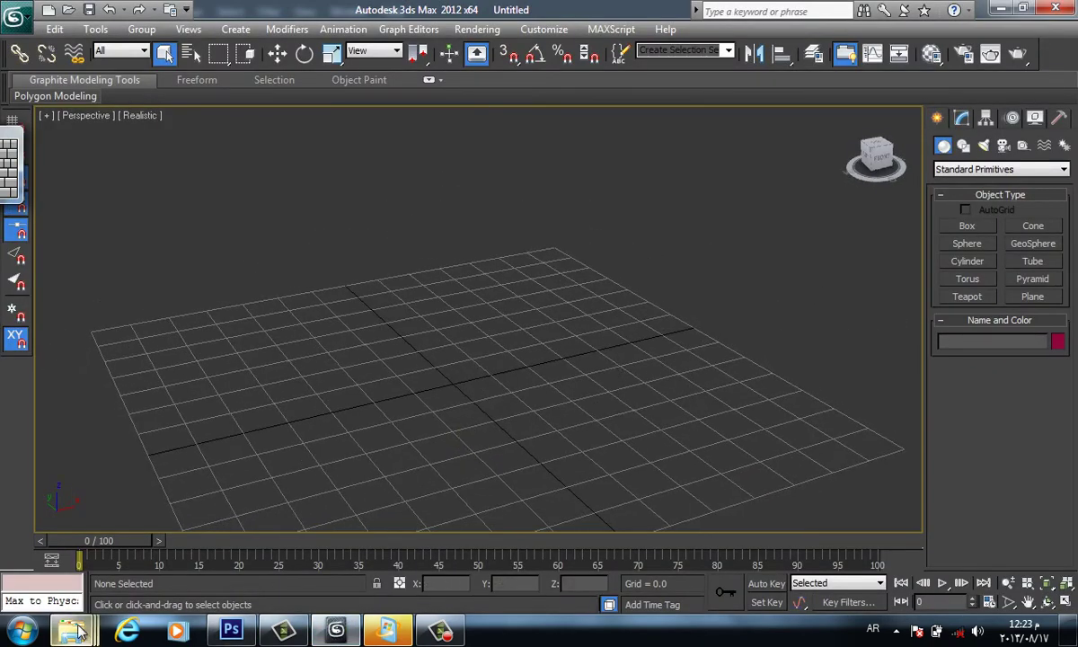
{"action": "mouse_move", "coordinate": [76, 629]}
{"action": "left_click", "coordinate": [284, 490]}
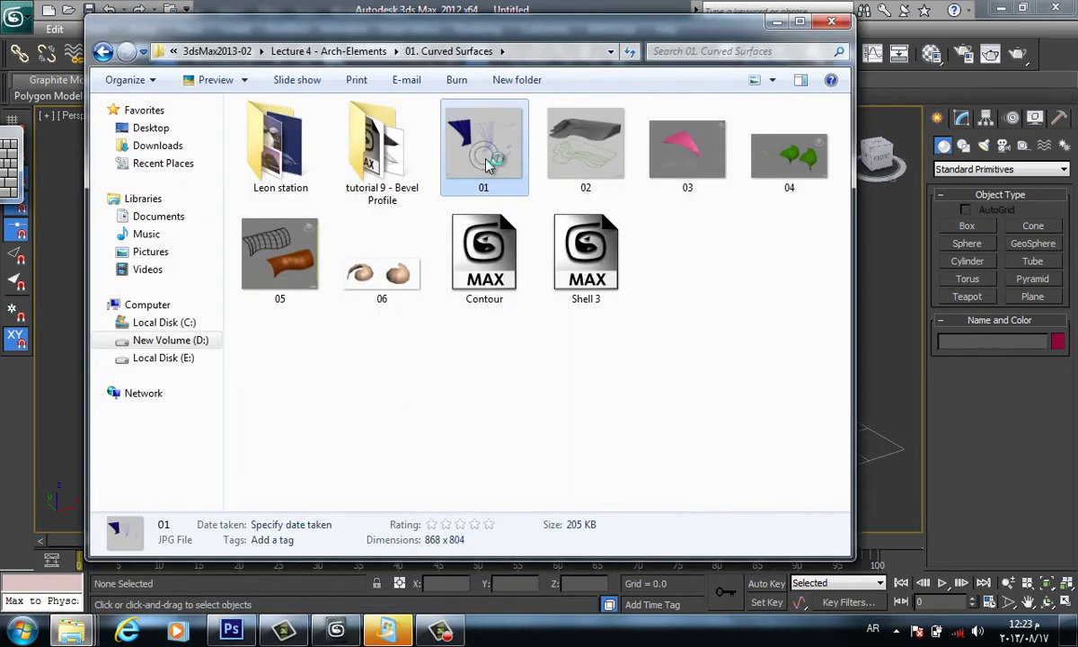
{"action": "double_click", "coordinate": [485, 162]}
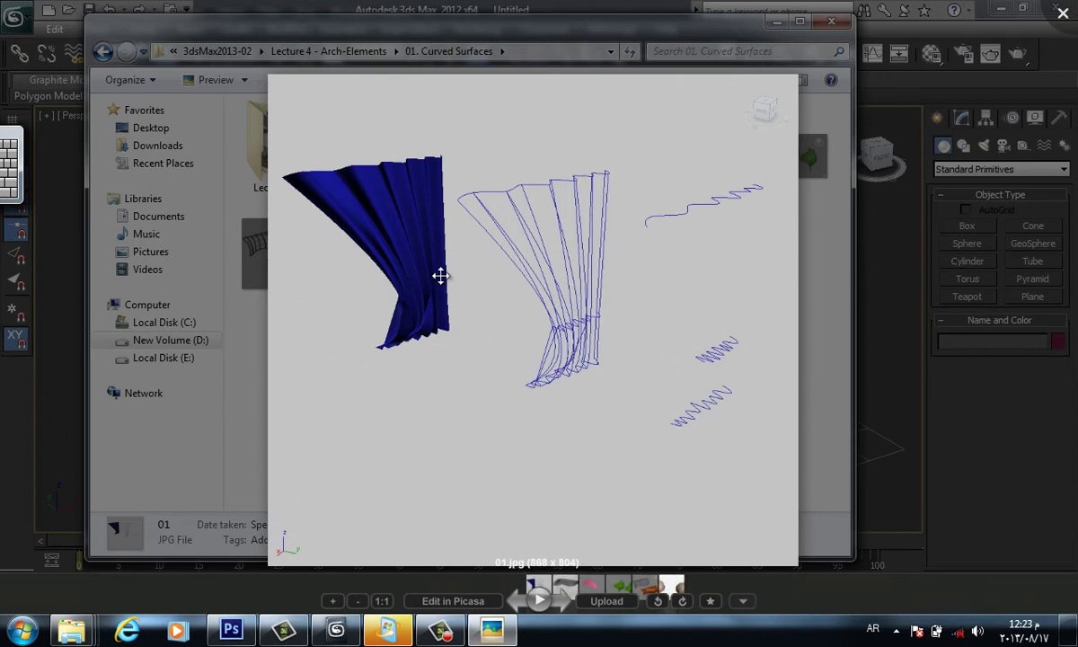
{"action": "left_click", "coordinate": [882, 476]}
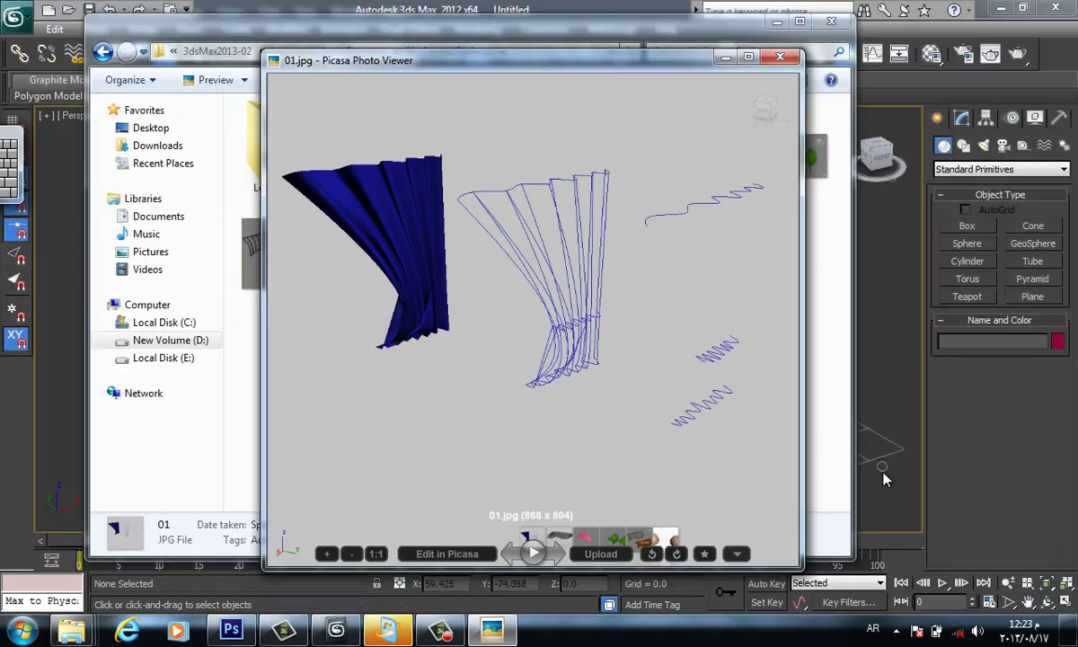
{"action": "left_click", "coordinate": [806, 307]}
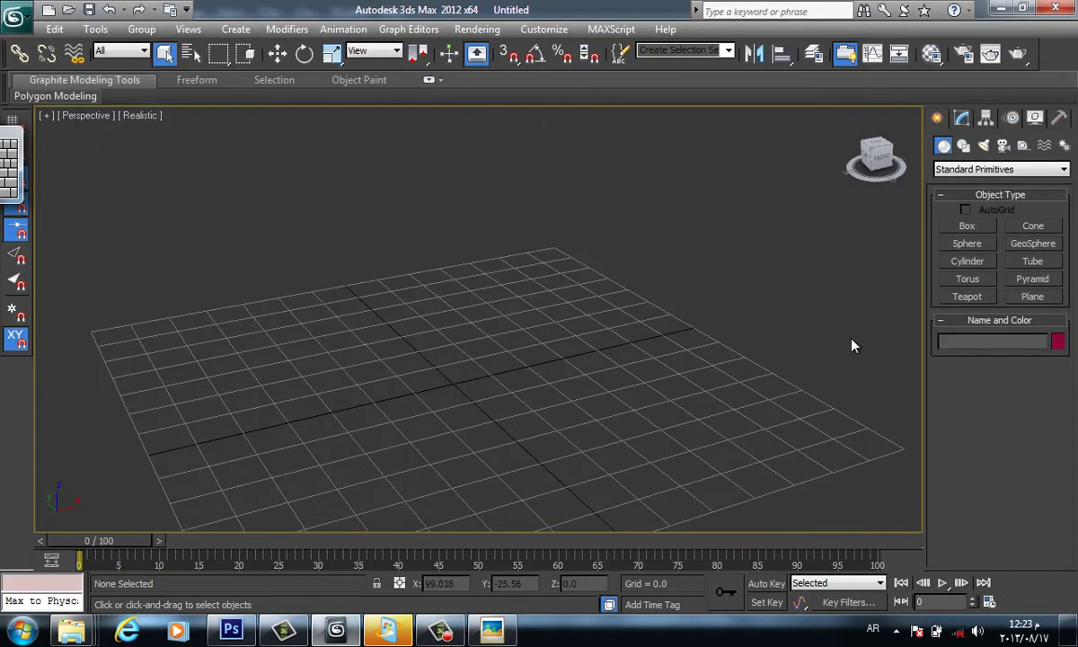
- Draw an open wavy Line spline in the Top view with Initial Type Smooth, its waves widening along the X axis
{"action": "key", "text": "t"}
{"action": "left_click", "coordinate": [963, 145]}
{"action": "left_click", "coordinate": [968, 239]}
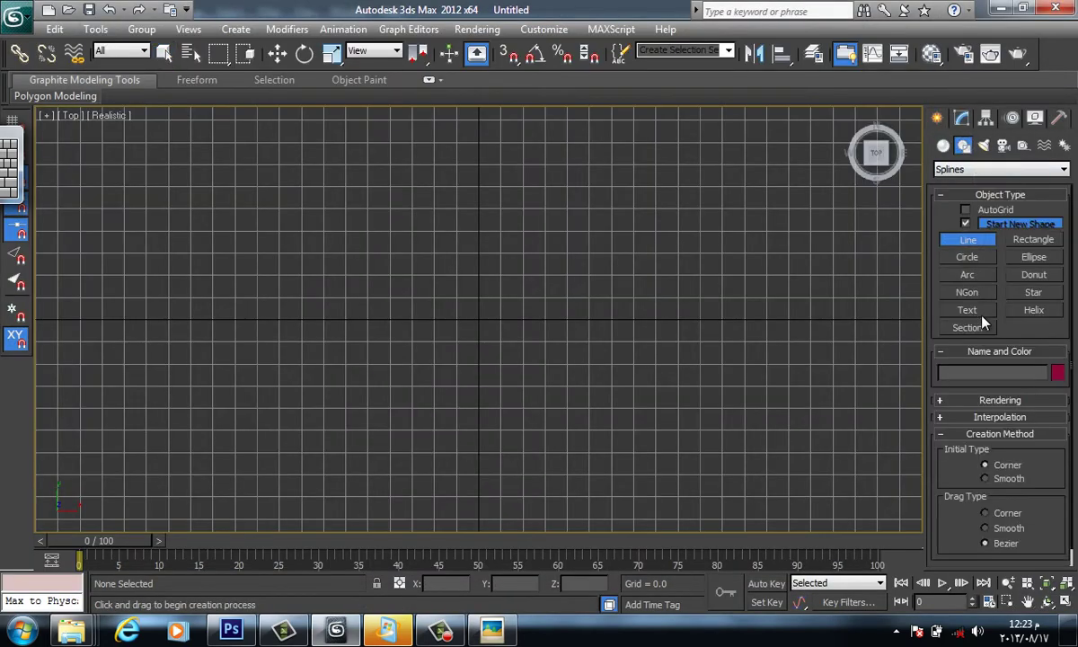
{"action": "scroll", "coordinate": [1031, 483], "scroll_direction": "down", "scroll_amount": 2}
{"action": "left_click", "coordinate": [985, 461]}
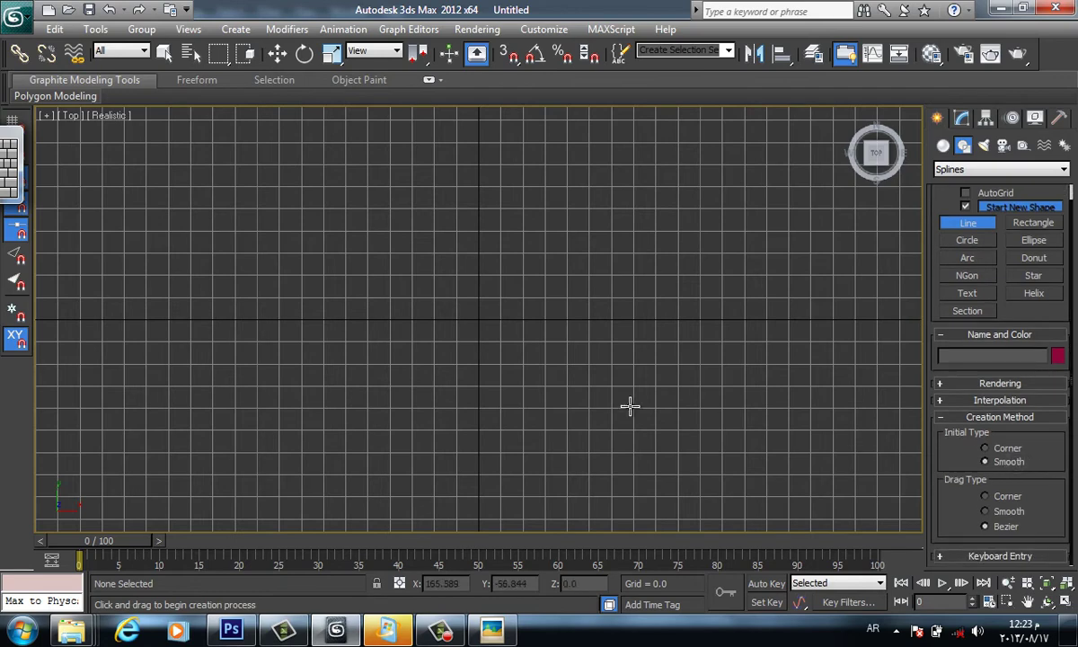
{"action": "left_click", "coordinate": [291, 322]}
{"action": "left_click", "coordinate": [307, 302]}
{"action": "left_click", "coordinate": [325, 329]}
{"action": "left_click", "coordinate": [341, 305]}
{"action": "left_click", "coordinate": [370, 333]}
{"action": "left_click", "coordinate": [401, 300]}
{"action": "left_click", "coordinate": [432, 336]}
{"action": "left_click", "coordinate": [485, 302]}
{"action": "left_click", "coordinate": [590, 340]}
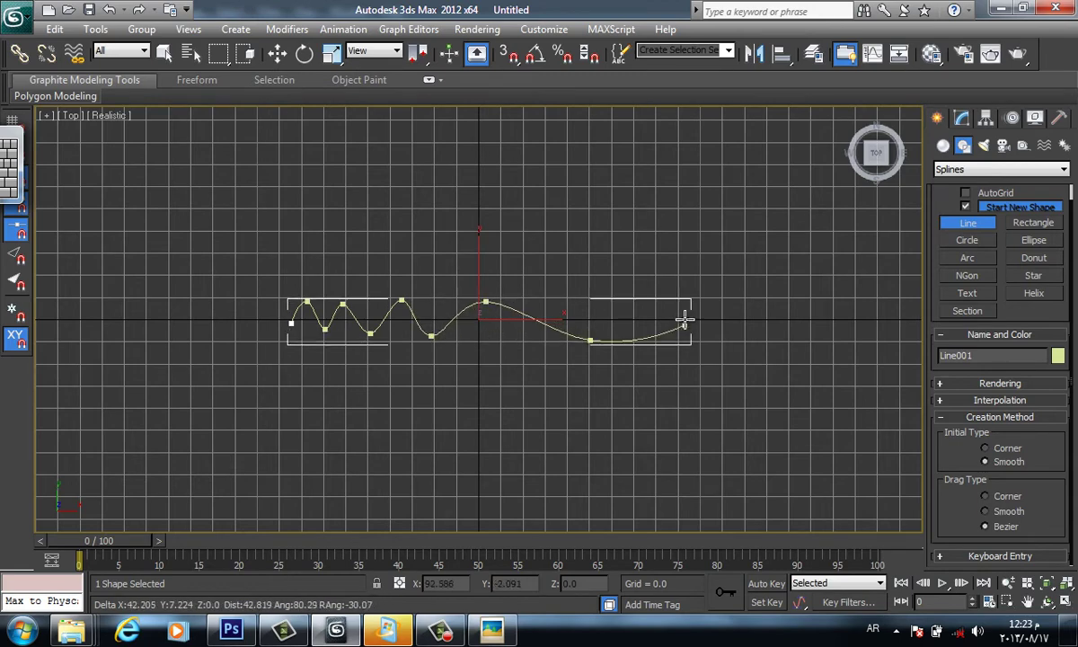
{"action": "left_click", "coordinate": [703, 300]}
{"action": "right_click", "coordinate": [301, 320]}
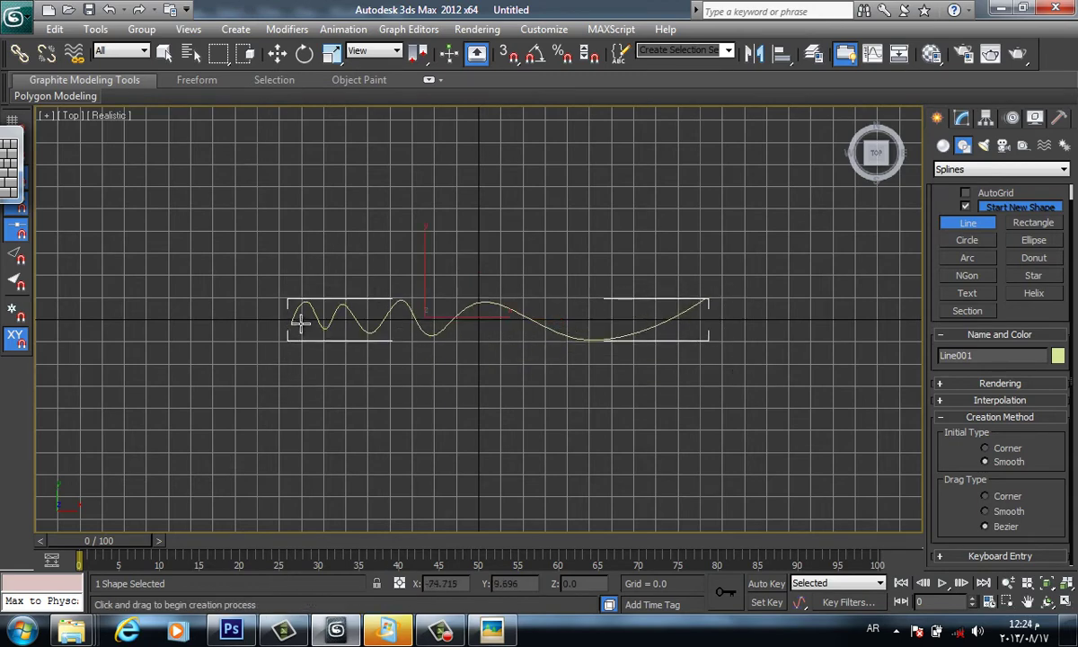
{"action": "right_click", "coordinate": [297, 320]}
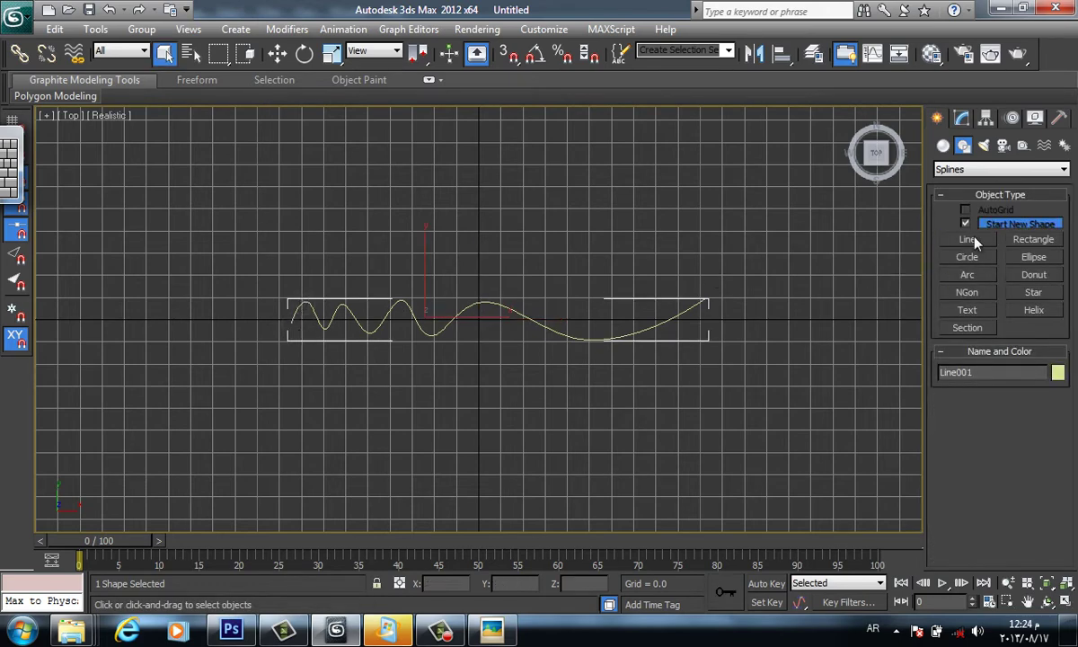
- Draw a second, shorter wavy spline with tight, even waves, starting at the first spline's narrow-wave end
{"action": "left_click", "coordinate": [971, 239]}
{"action": "left_click", "coordinate": [292, 323]}
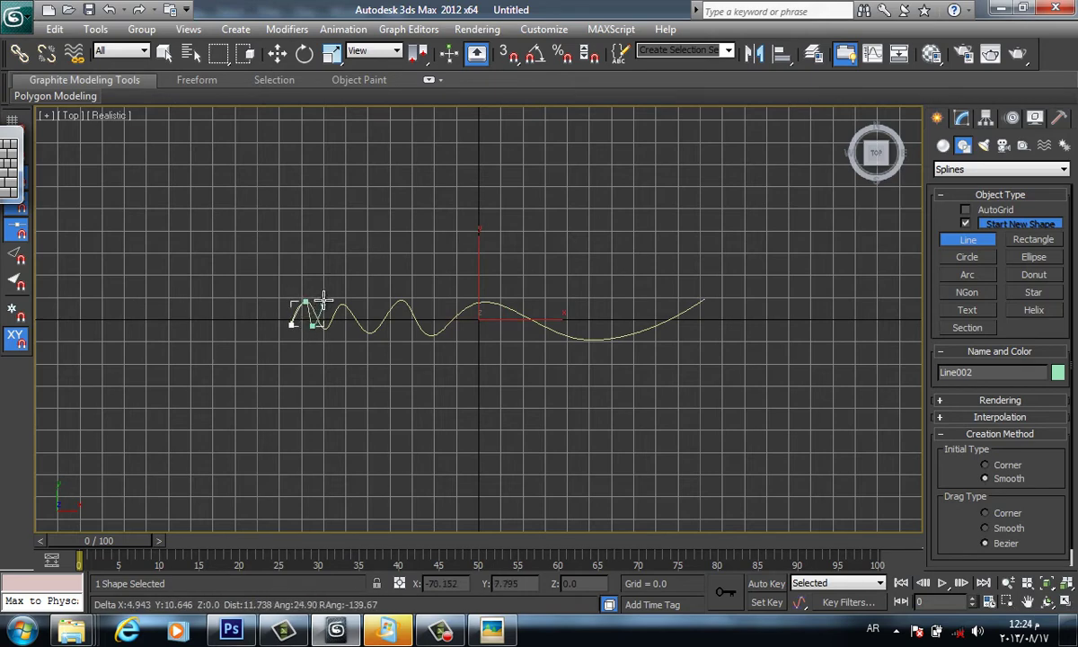
{"action": "left_click", "coordinate": [325, 301]}
{"action": "left_click", "coordinate": [332, 327]}
{"action": "left_click", "coordinate": [343, 301]}
{"action": "left_click", "coordinate": [352, 332]}
{"action": "left_click", "coordinate": [364, 297]}
{"action": "left_click", "coordinate": [380, 333]}
{"action": "left_click", "coordinate": [397, 297]}
{"action": "left_click", "coordinate": [410, 334]}
{"action": "left_click", "coordinate": [431, 299]}
{"action": "left_click", "coordinate": [454, 335]}
{"action": "right_click", "coordinate": [470, 300]}
- Draw a third wavy spline from the same starting area, longer than the other two and with wider waves
{"action": "left_click", "coordinate": [297, 321]}
{"action": "left_click", "coordinate": [324, 300]}
{"action": "left_click", "coordinate": [355, 332]}
{"action": "left_click", "coordinate": [396, 300]}
{"action": "left_click", "coordinate": [435, 338]}
{"action": "left_click", "coordinate": [504, 298]}
{"action": "left_click", "coordinate": [543, 336]}
{"action": "left_click", "coordinate": [564, 342]}
{"action": "left_click", "coordinate": [716, 286]}
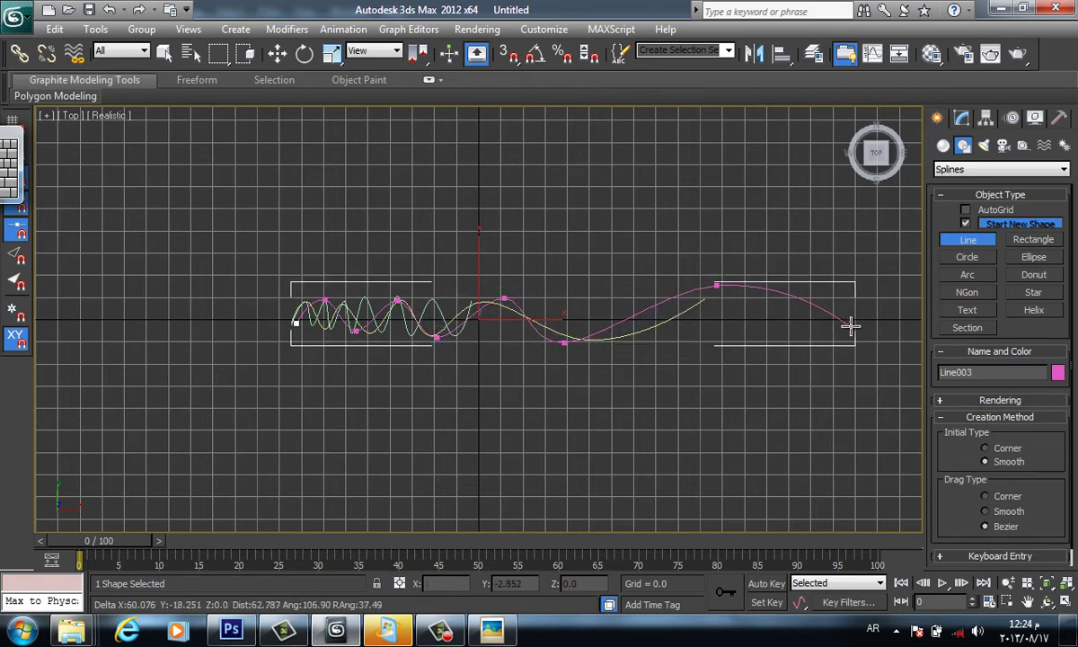
{"action": "left_click", "coordinate": [857, 335]}
{"action": "right_click", "coordinate": [821, 308]}
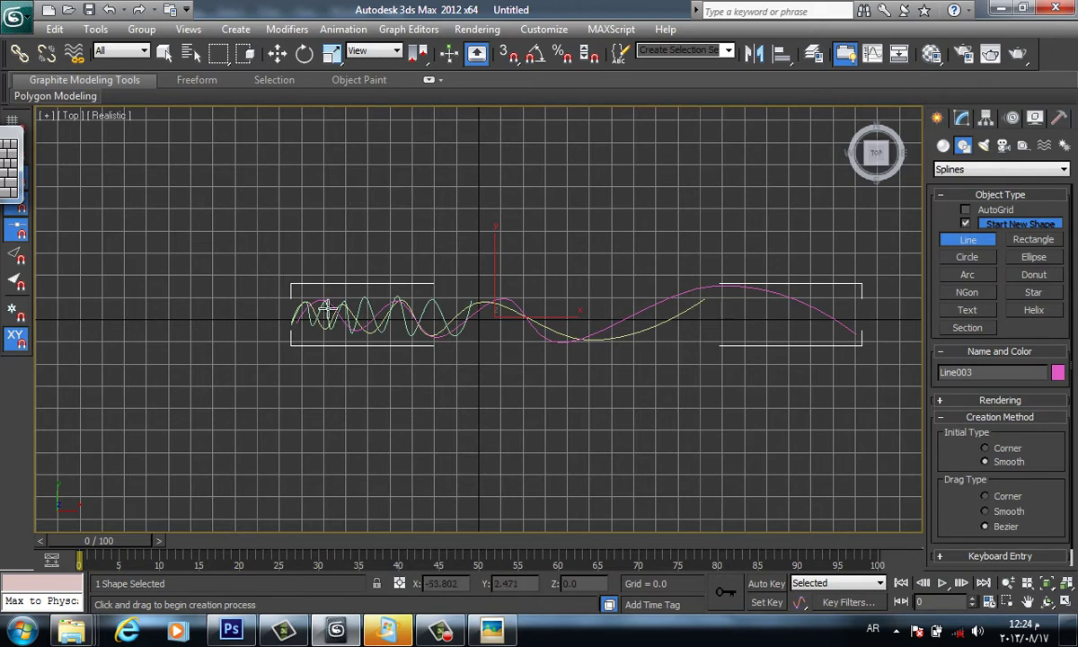
{"action": "left_click", "coordinate": [296, 283]}
{"action": "left_click", "coordinate": [347, 285]}
{"action": "left_click", "coordinate": [382, 259]}
{"action": "left_click", "coordinate": [415, 283]}
{"action": "right_click", "coordinate": [422, 346]}
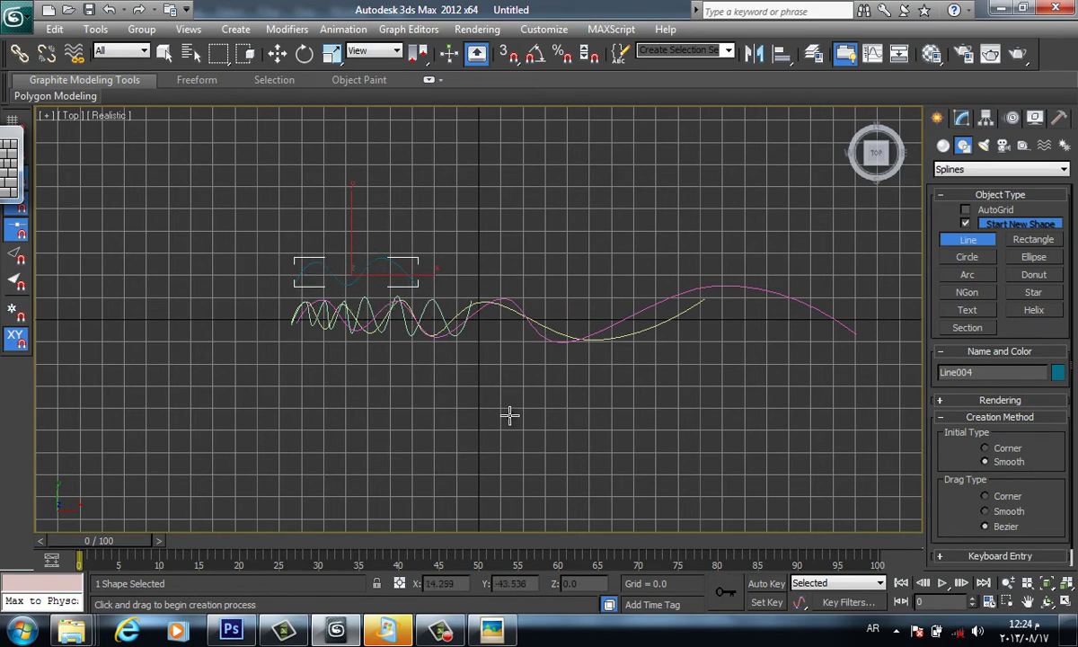
{"action": "key", "text": "Delete"}
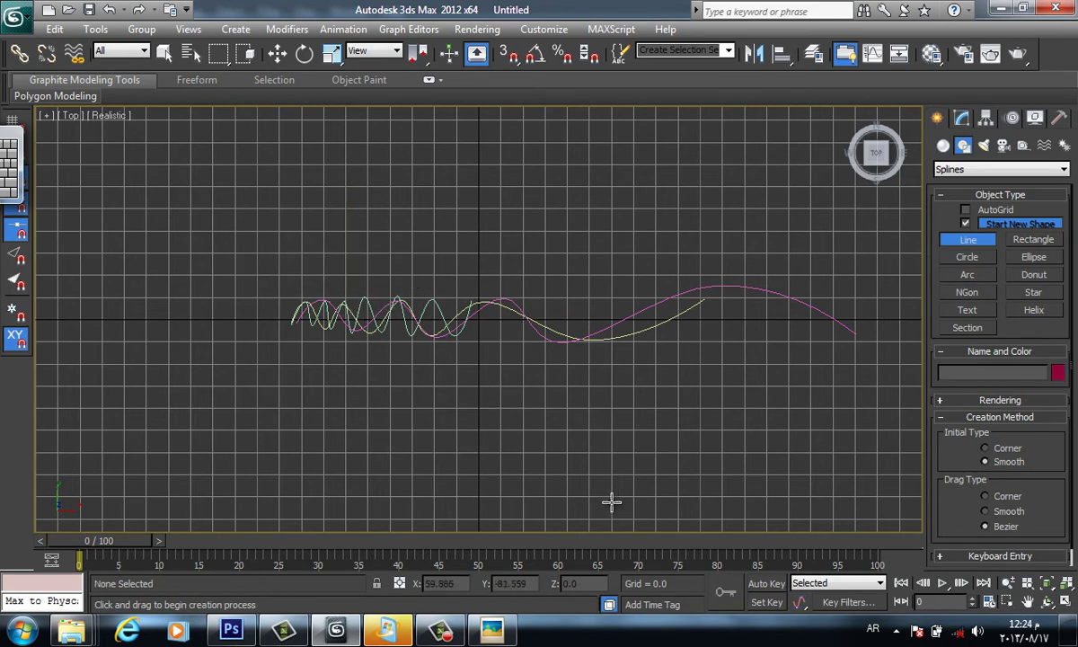
- In the Perspective view, raise the longest wavy spline vertically to a Z height of about 268
{"action": "key", "text": "p"}
{"action": "middle_click_drag", "start_coordinate": [484, 333], "coordinate": [420, 237], "text": "alt"}
{"action": "middle_click_drag", "start_coordinate": [487, 250], "coordinate": [502, 424], "text": "ctrl+alt"}
{"action": "middle_click_drag", "start_coordinate": [543, 296], "coordinate": [496, 356]}
{"action": "right_click", "coordinate": [500, 358]}
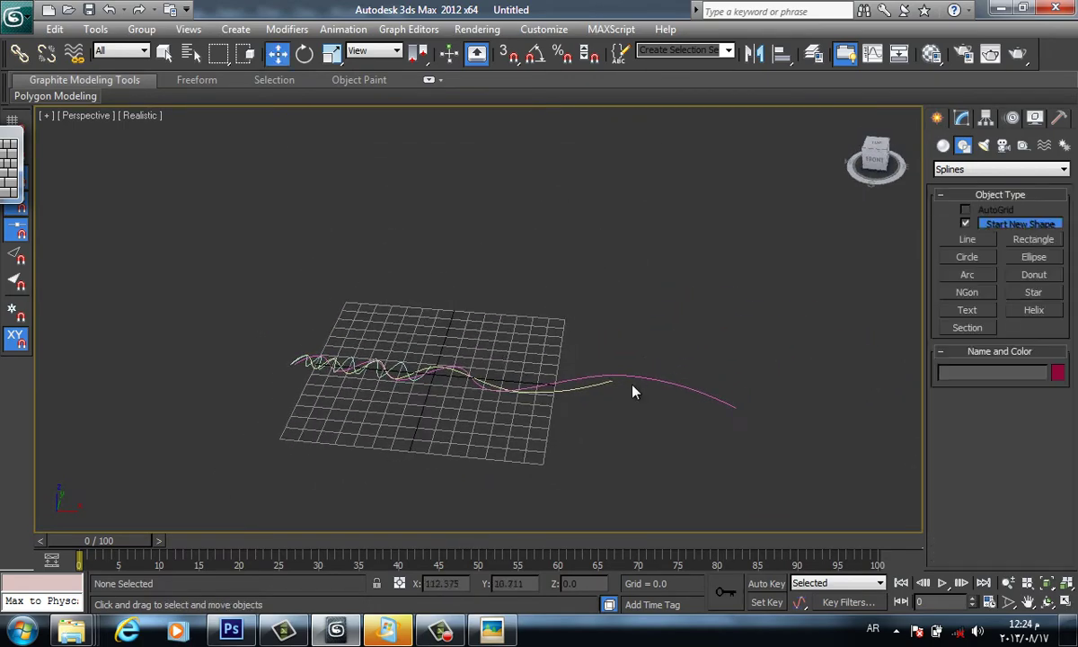
{"action": "left_click", "coordinate": [530, 386]}
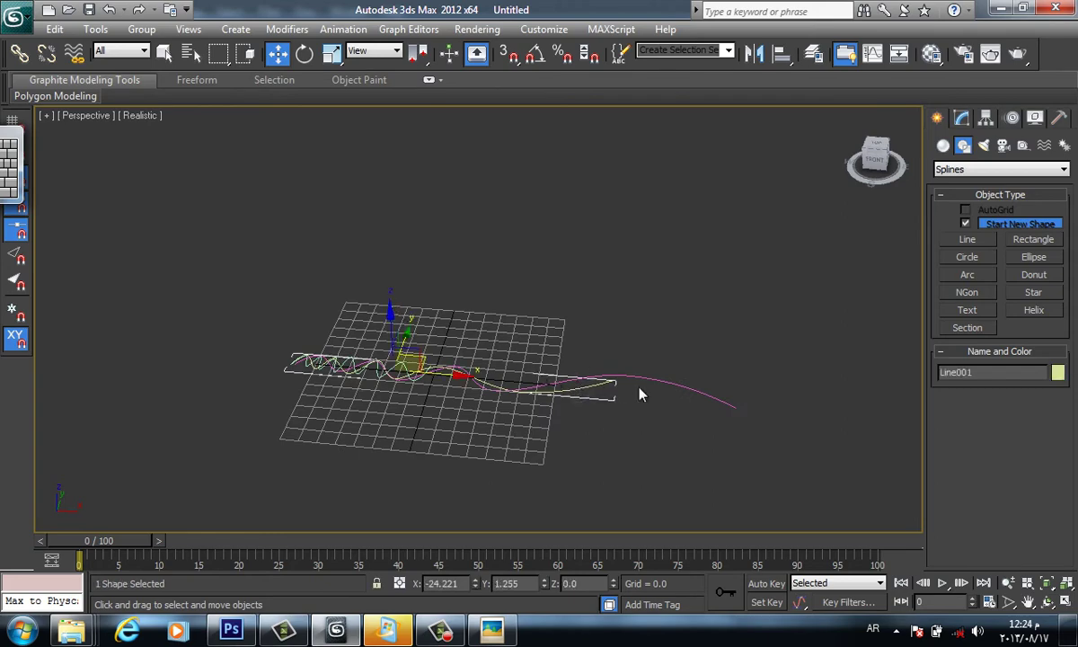
{"action": "left_click_drag", "start_coordinate": [447, 310], "coordinate": [440, 97]}
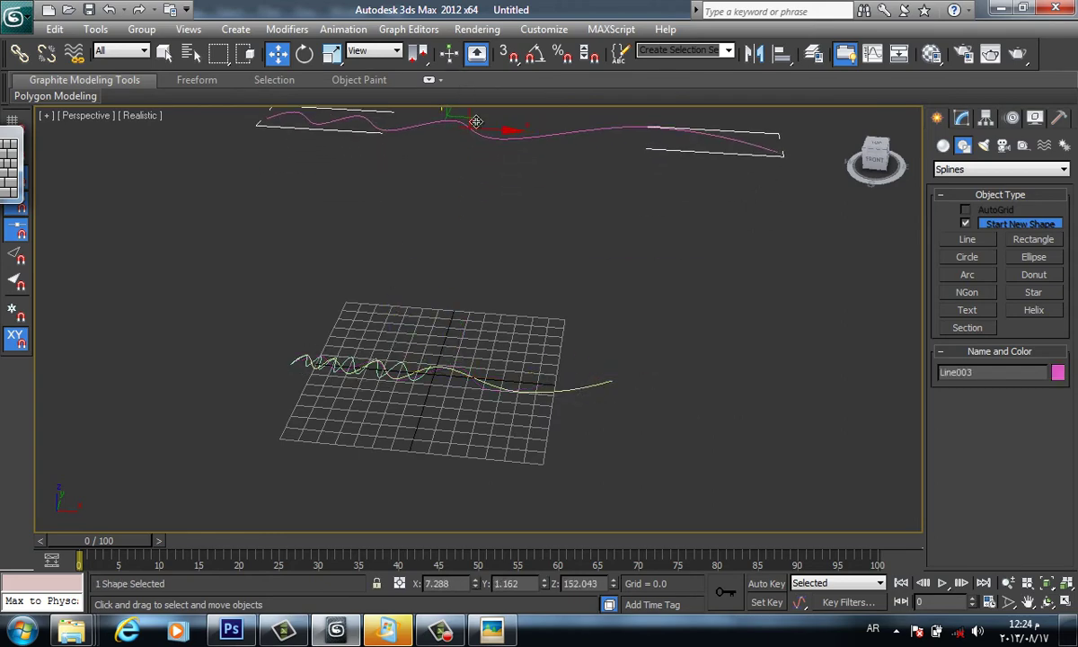
{"action": "middle_click_drag", "start_coordinate": [513, 298], "coordinate": [471, 485], "text": "ctrl+alt"}
{"action": "middle_click_drag", "start_coordinate": [514, 323], "coordinate": [476, 349]}
{"action": "left_click_drag", "start_coordinate": [441, 235], "coordinate": [436, 81]}
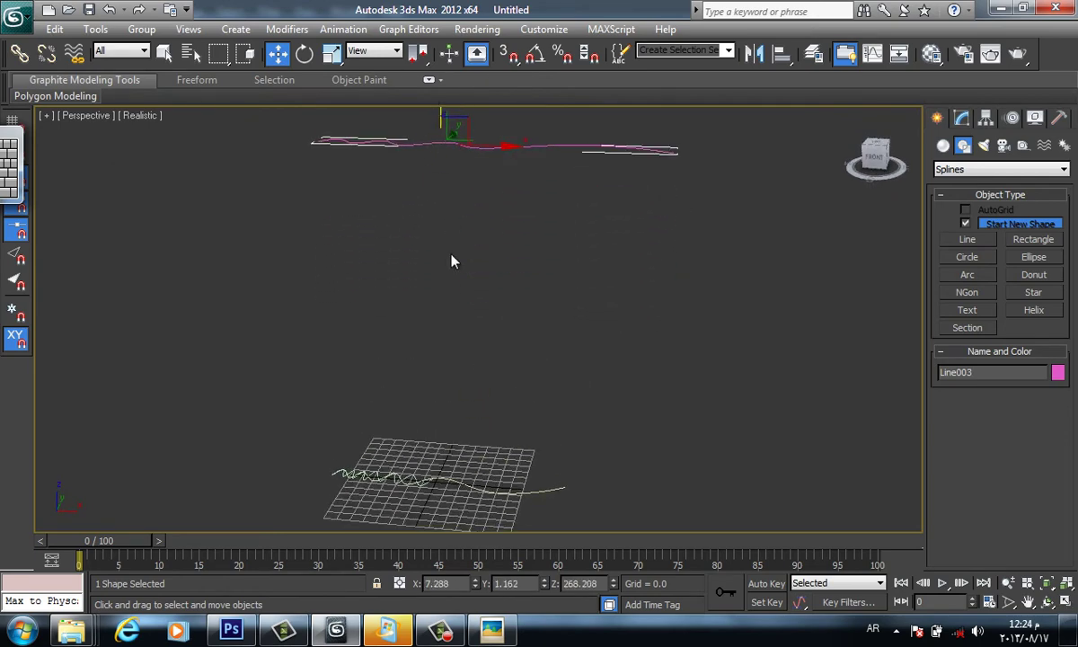
- Raise the short, tightly waved spline along Z so it sits between the bottom and top splines
{"action": "left_click", "coordinate": [451, 356]}
{"action": "middle_click_drag", "start_coordinate": [452, 363], "coordinate": [435, 431], "text": "ctrl+alt"}
{"action": "left_click", "coordinate": [404, 469]}
{"action": "left_click_drag", "start_coordinate": [380, 418], "coordinate": [378, 323]}
{"action": "left_click", "coordinate": [508, 397]}
{"action": "middle_click_drag", "start_coordinate": [507, 397], "coordinate": [457, 440], "text": "alt"}
- Attach the top and middle splines to the bottom spline so all three form one editable line
{"action": "left_click", "coordinate": [488, 474]}
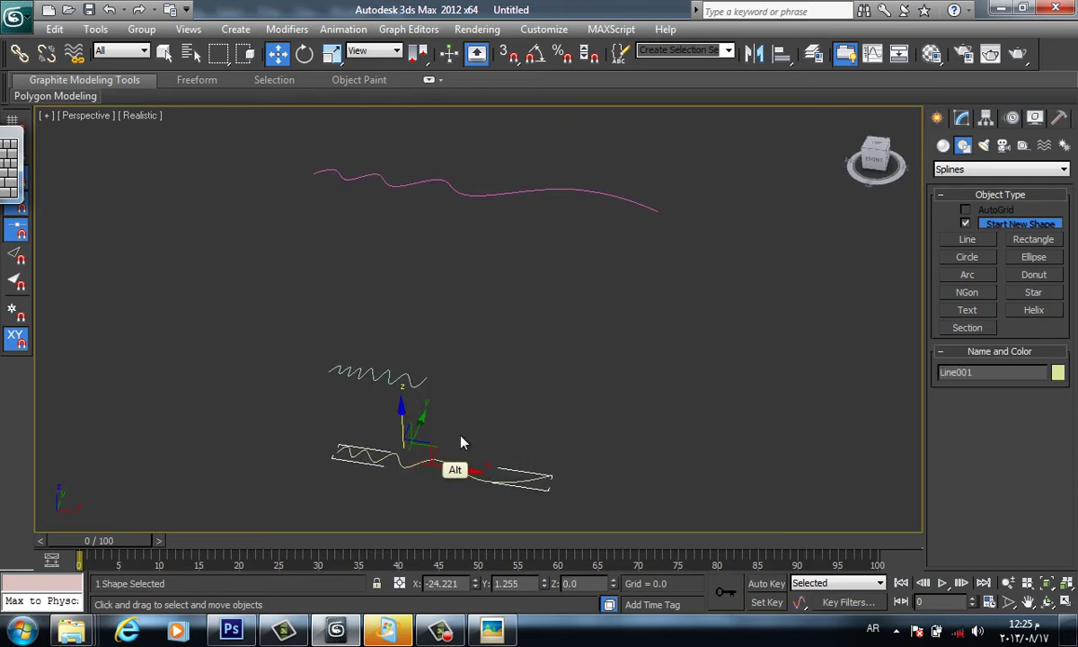
{"action": "left_click", "coordinate": [961, 120]}
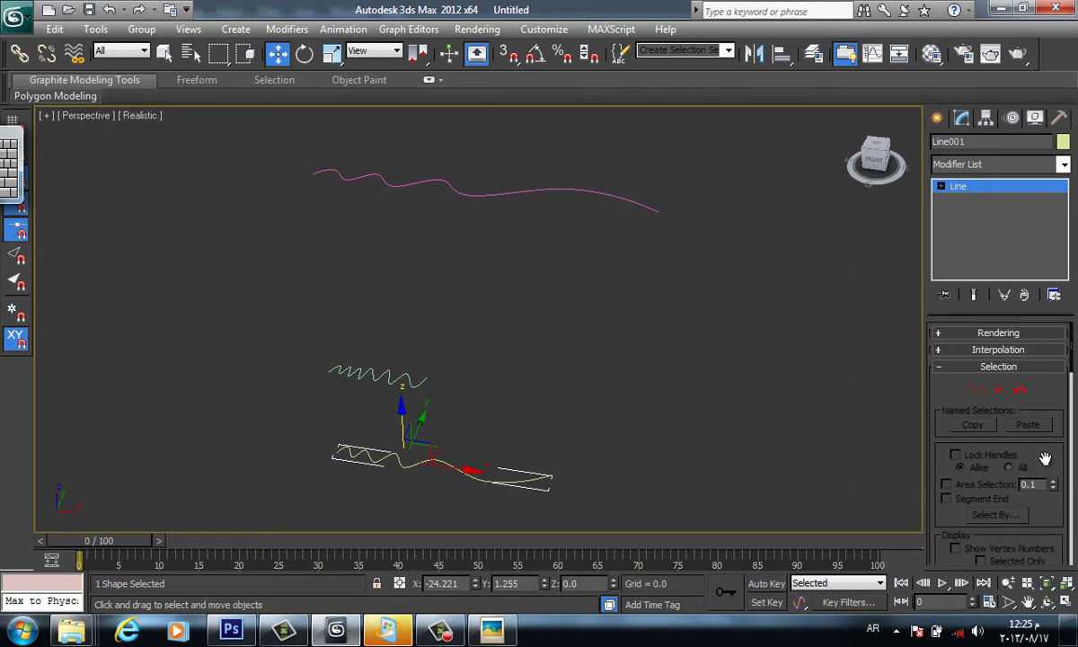
{"action": "scroll", "coordinate": [1012, 409], "scroll_direction": "down", "scroll_amount": 3}
{"action": "scroll", "coordinate": [1012, 408], "scroll_direction": "up", "scroll_amount": 3}
{"action": "left_click_drag", "start_coordinate": [925, 409], "coordinate": [835, 424]}
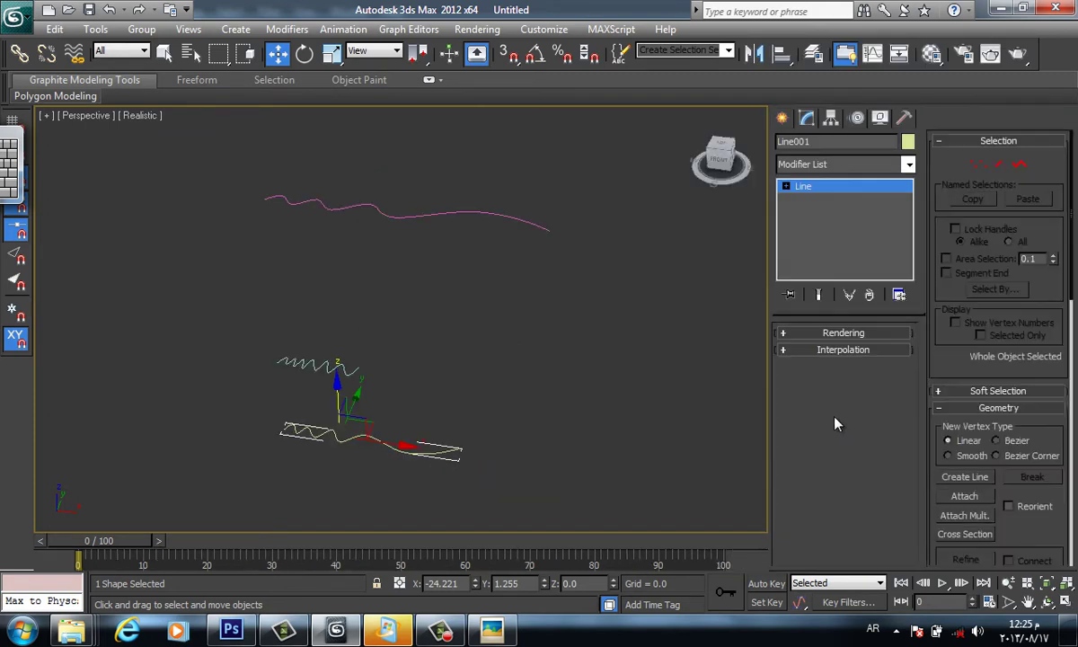
{"action": "left_click", "coordinate": [964, 496]}
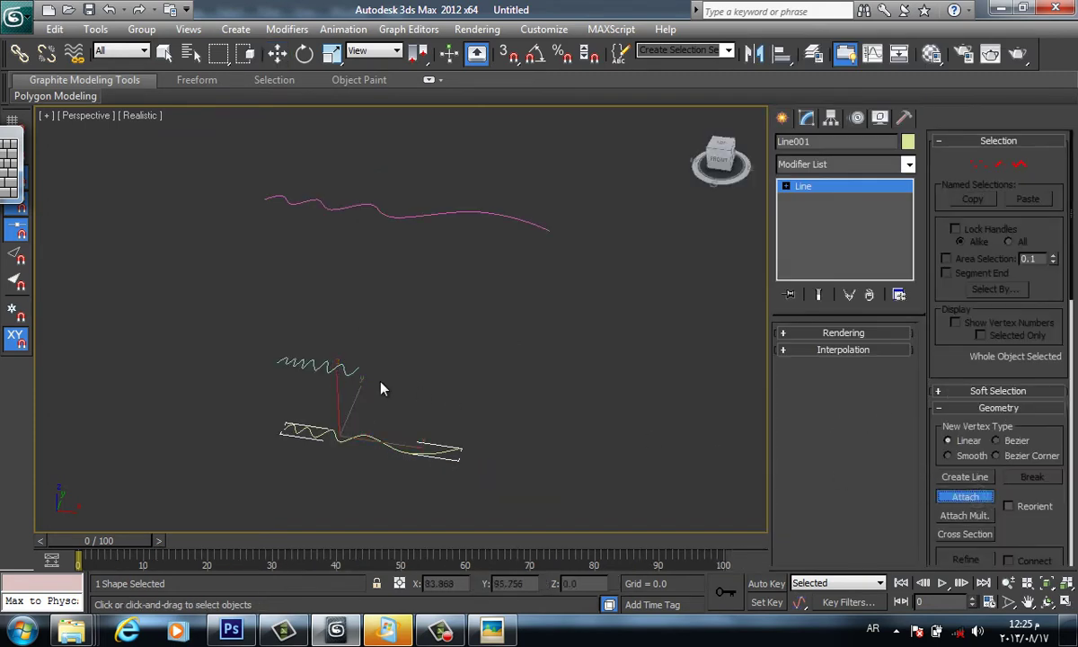
{"action": "left_click", "coordinate": [408, 213]}
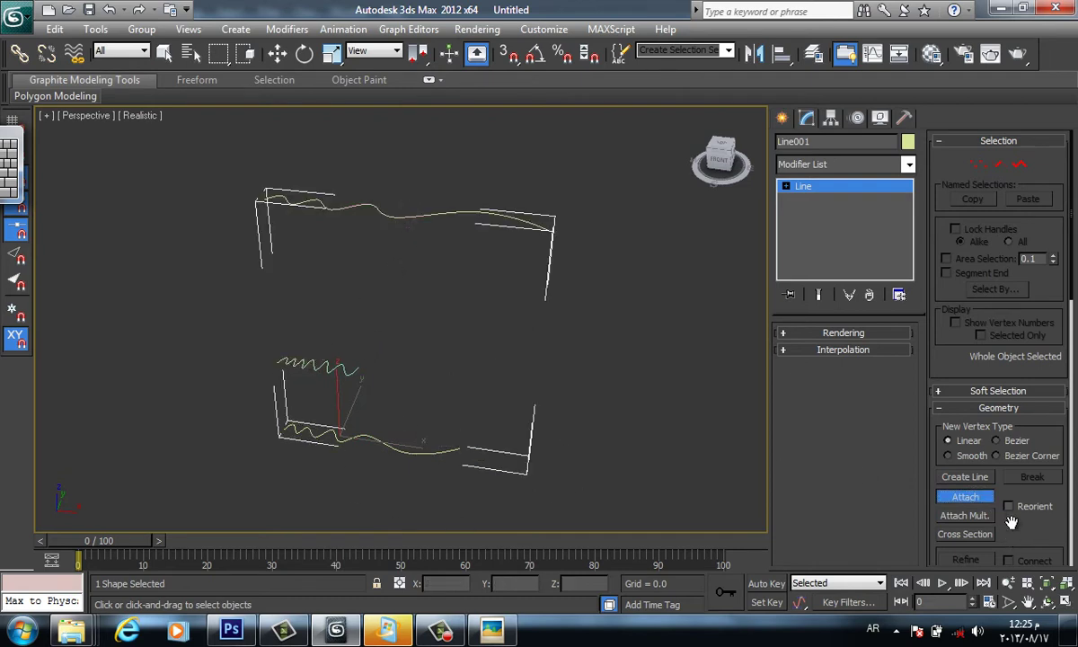
- Try to connect the bottom, middle and top splines in that order with Cross Section
{"action": "scroll", "coordinate": [988, 485], "scroll_direction": "down", "scroll_amount": 3}
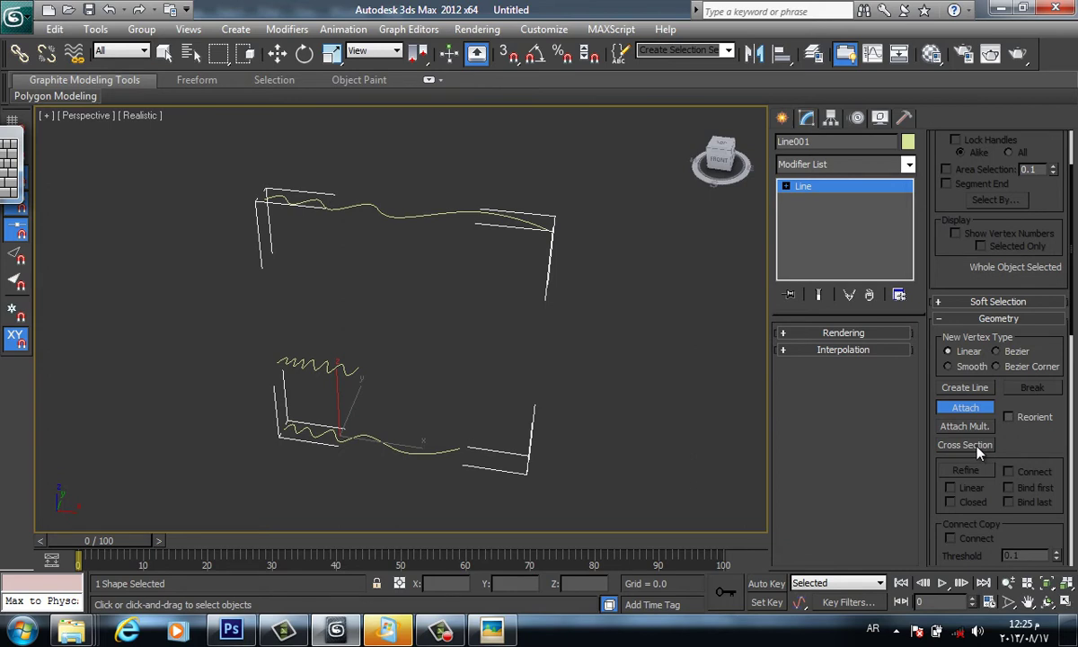
{"action": "left_click", "coordinate": [975, 447]}
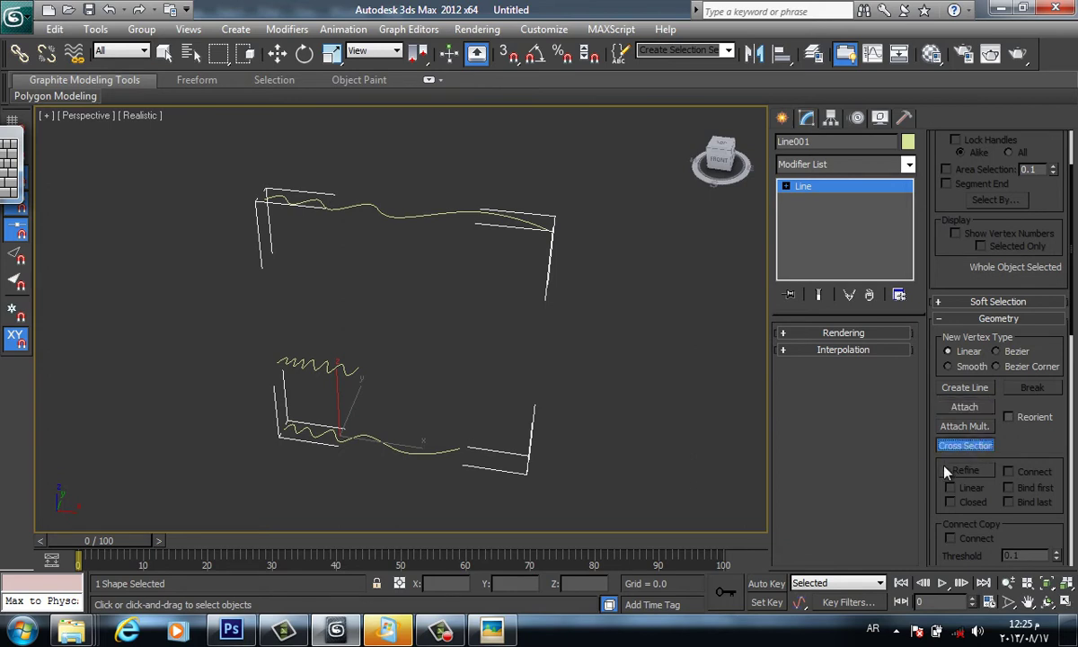
{"action": "left_click", "coordinate": [352, 439]}
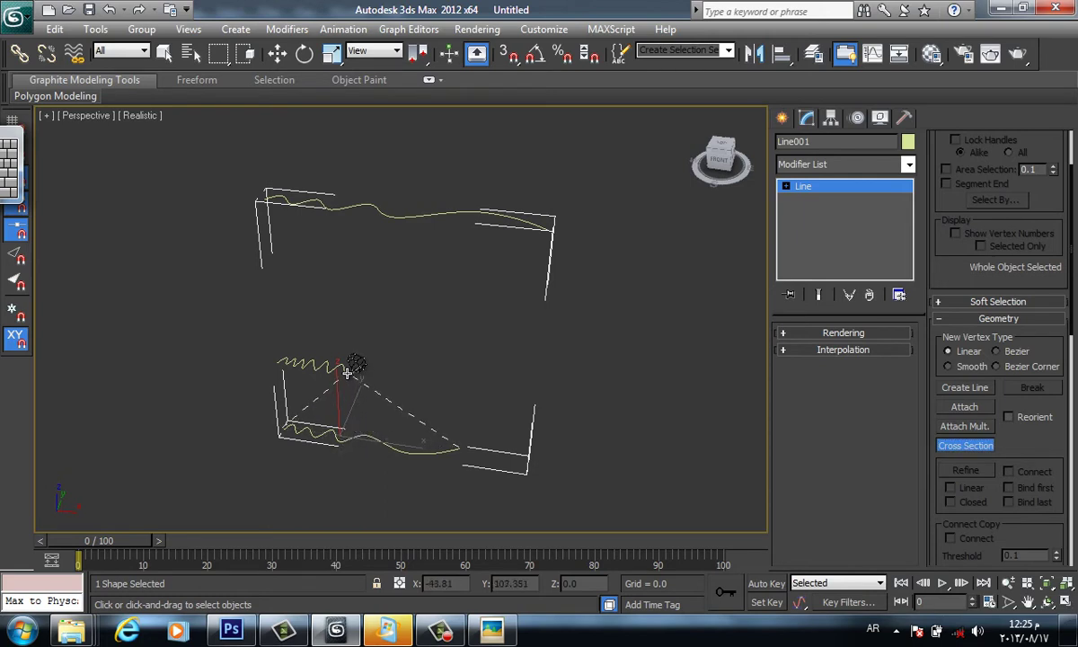
{"action": "left_click", "coordinate": [348, 372]}
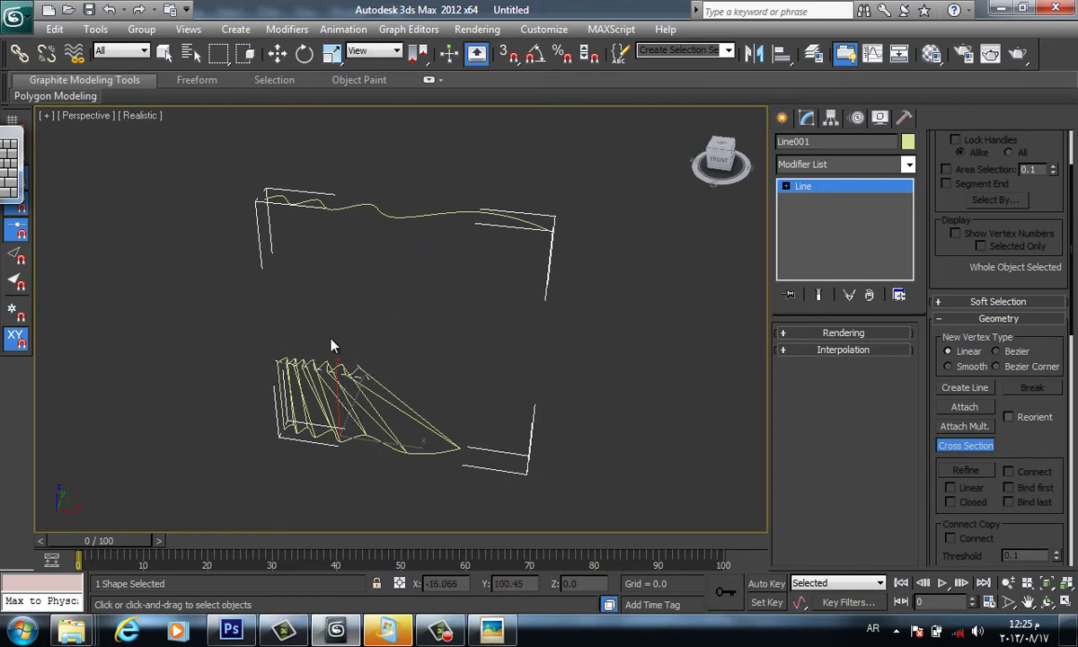
{"action": "left_click", "coordinate": [435, 216]}
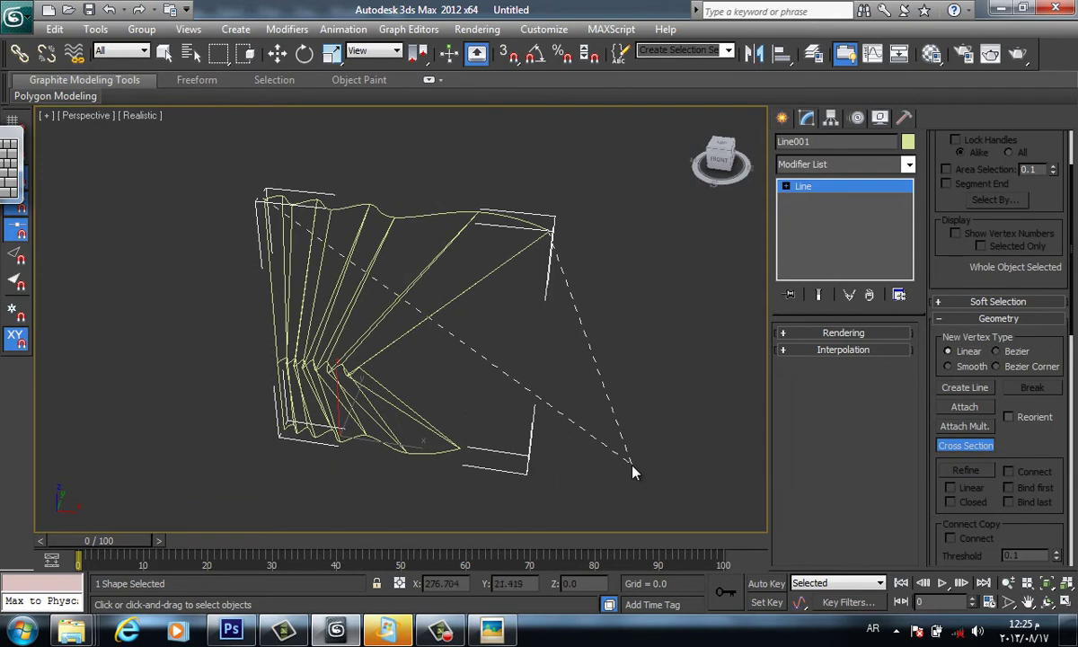
{"action": "right_click", "coordinate": [516, 413]}
{"action": "key", "text": "ctrl+z"}
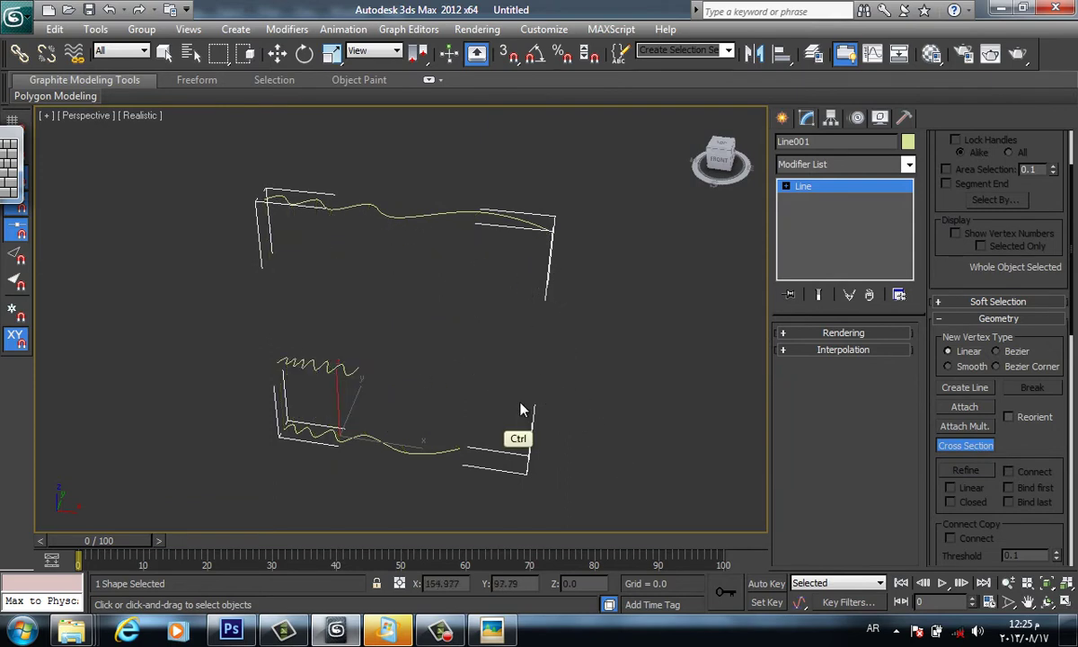
- Use Cross Section again to link the bottom spline to the middle one and add the top spline
{"action": "left_click", "coordinate": [338, 434]}
{"action": "left_click", "coordinate": [337, 366]}
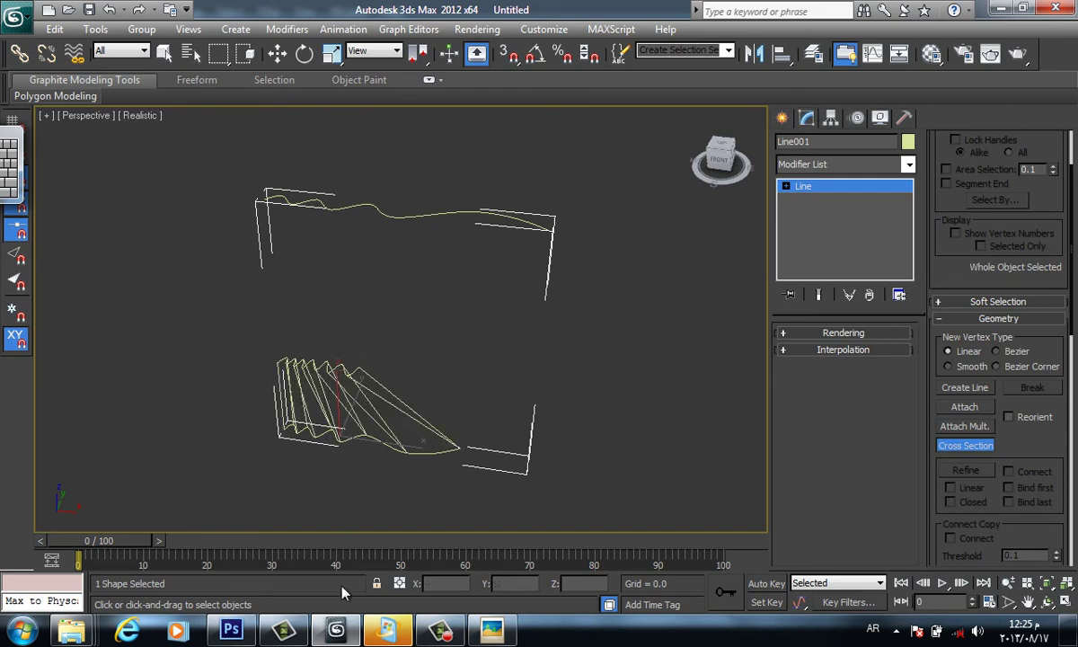
{"action": "left_click", "coordinate": [423, 214]}
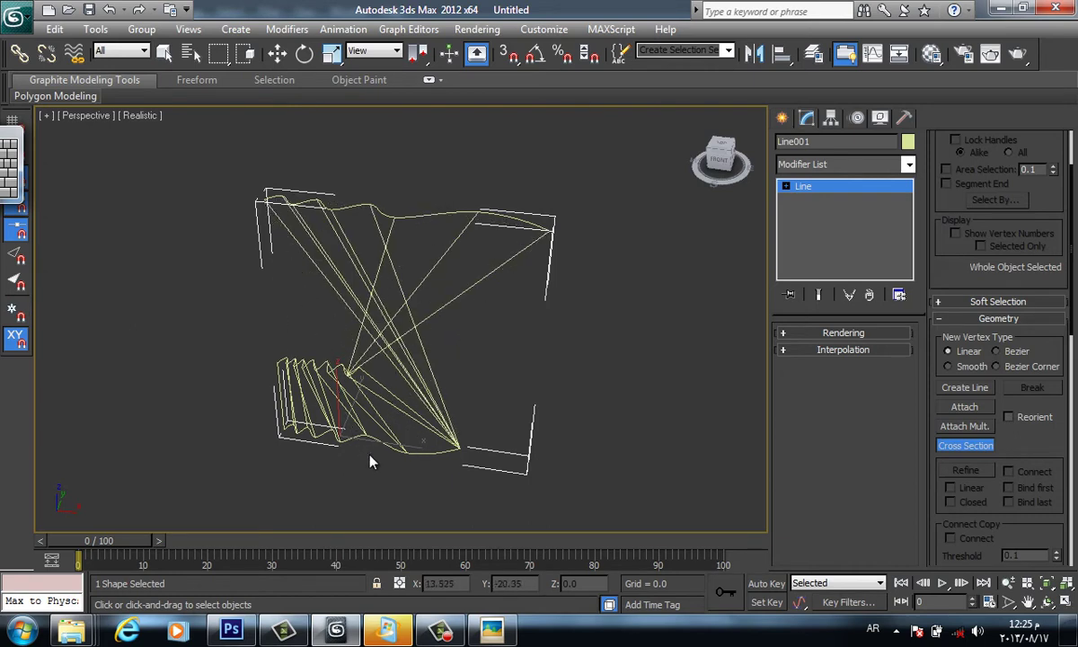
- Undo the misrouted Cross Section links to the top spline and use Cross Section to connect the middle spline to the top one
{"action": "key", "text": "ctrl+z"}
{"action": "key", "text": "ctrl+z"}
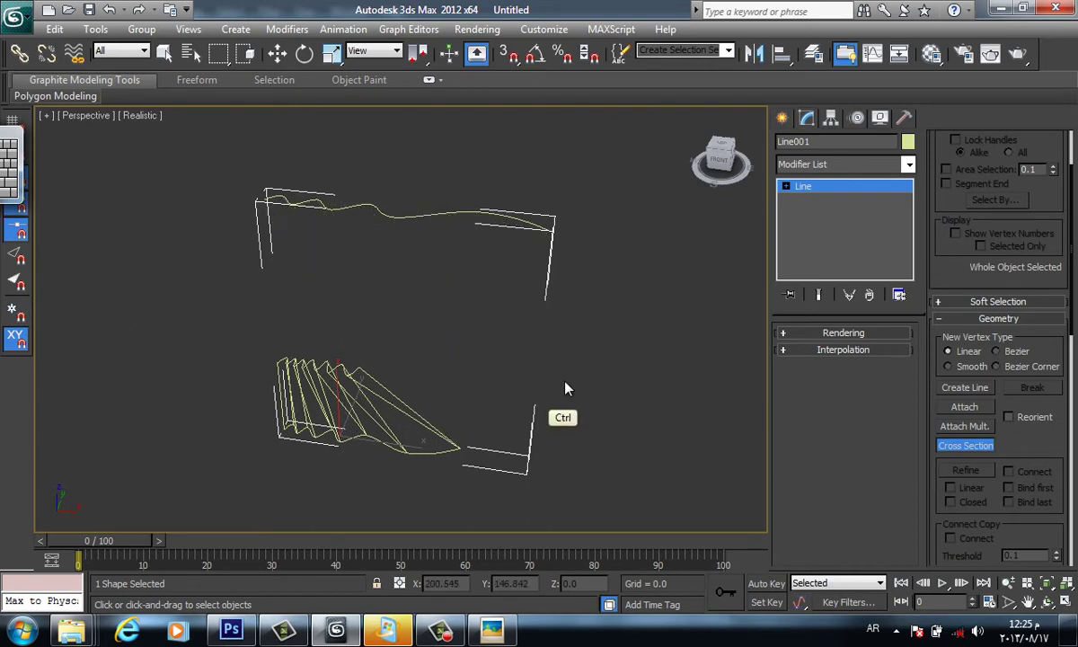
{"action": "left_click", "coordinate": [350, 435]}
{"action": "left_click", "coordinate": [354, 366]}
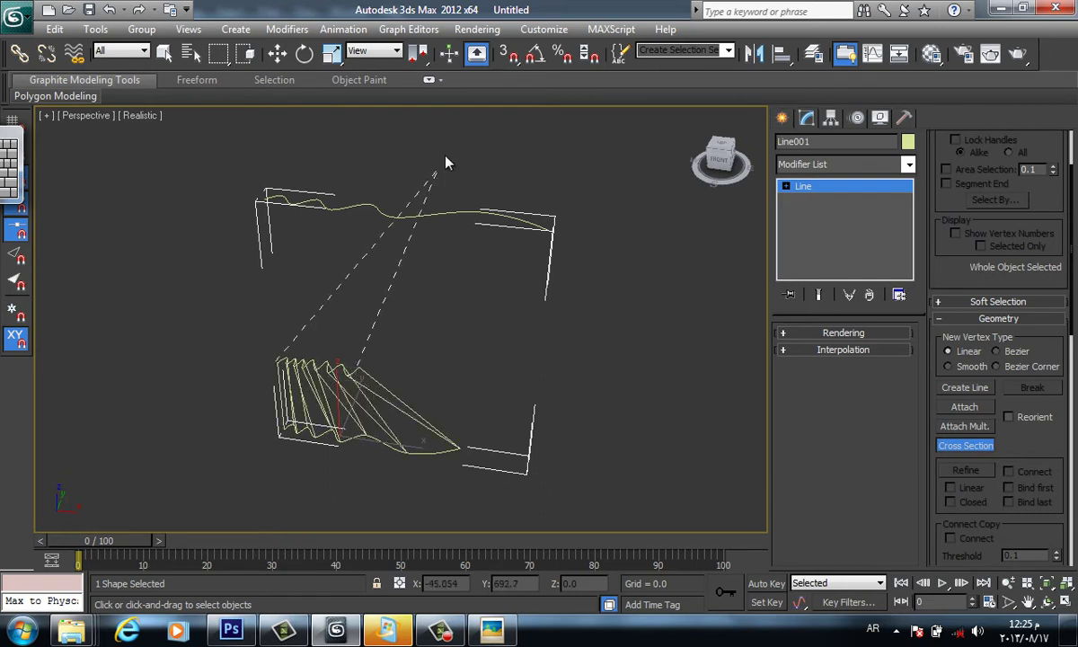
{"action": "left_click", "coordinate": [420, 214]}
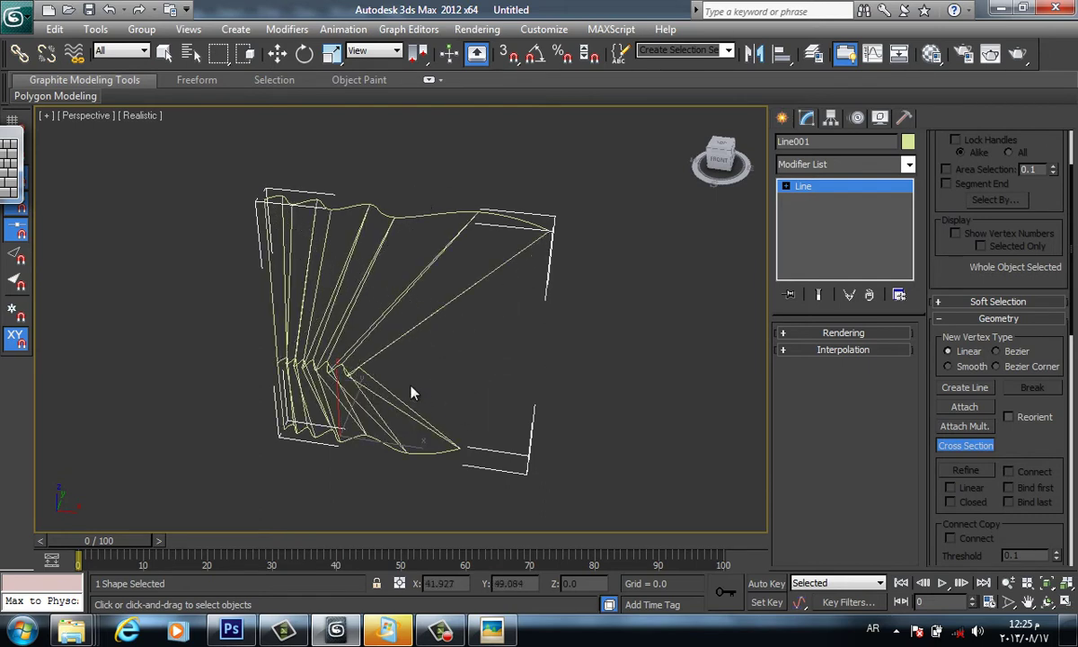
{"action": "middle_click_drag", "start_coordinate": [415, 398], "coordinate": [357, 364], "text": "alt"}
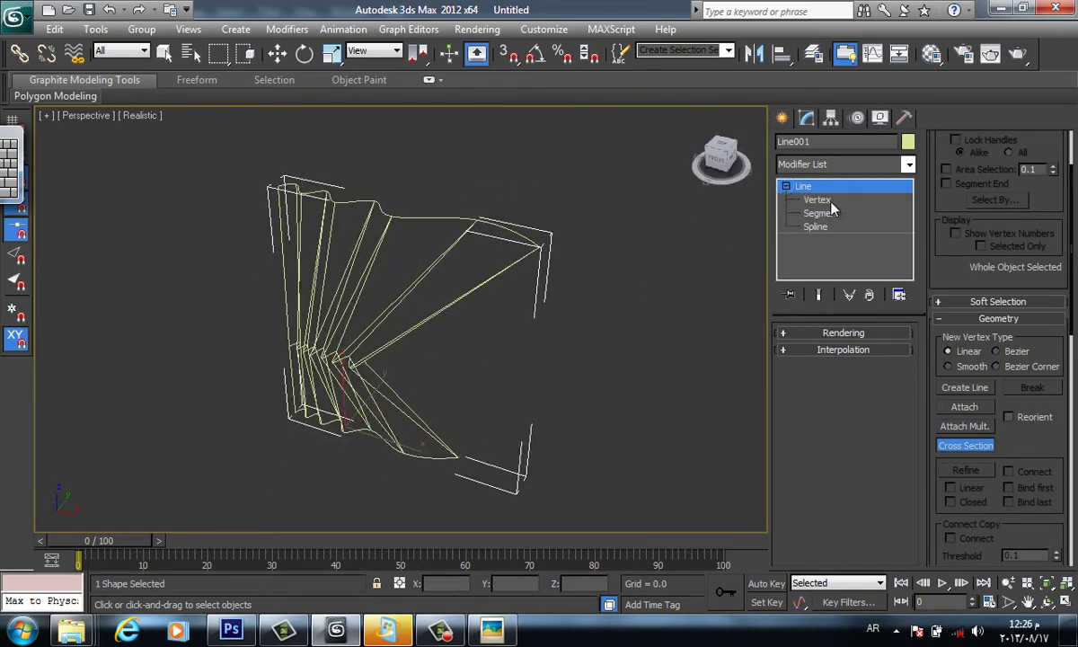
{"action": "middle_click_drag", "start_coordinate": [469, 325], "coordinate": [657, 196], "text": "alt"}
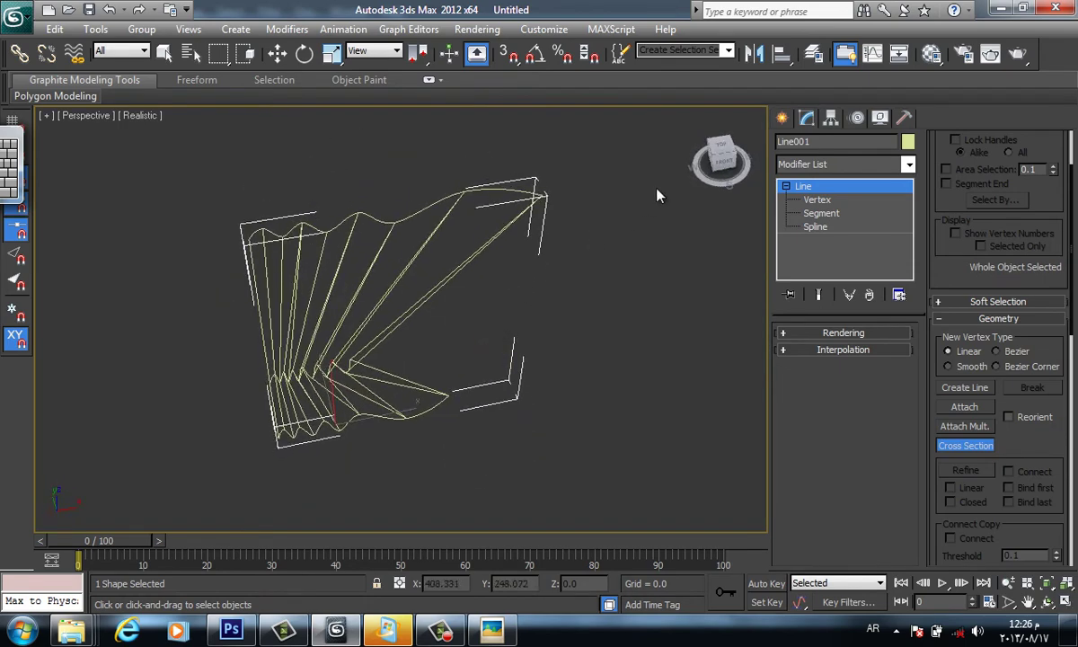
{"action": "key", "text": "w"}
{"action": "left_click", "coordinate": [781, 119]}
{"action": "middle_click_drag", "start_coordinate": [575, 263], "coordinate": [322, 327], "text": "alt"}
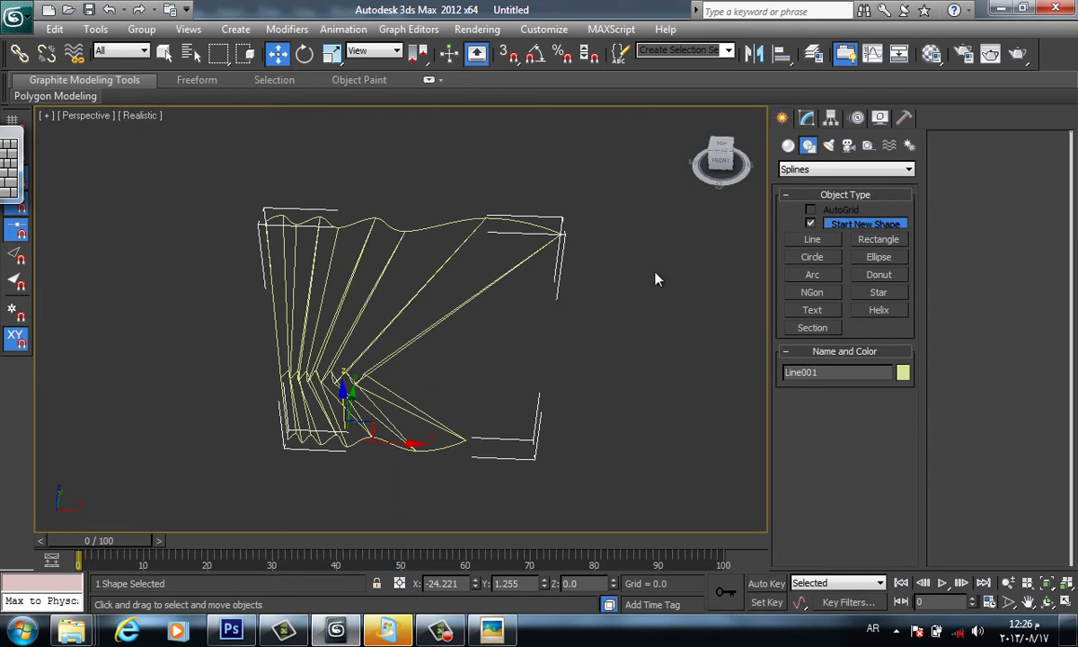
- Apply the Surface modifier to the connected spline cage to turn it into a curtain surface
{"action": "left_click", "coordinate": [805, 116]}
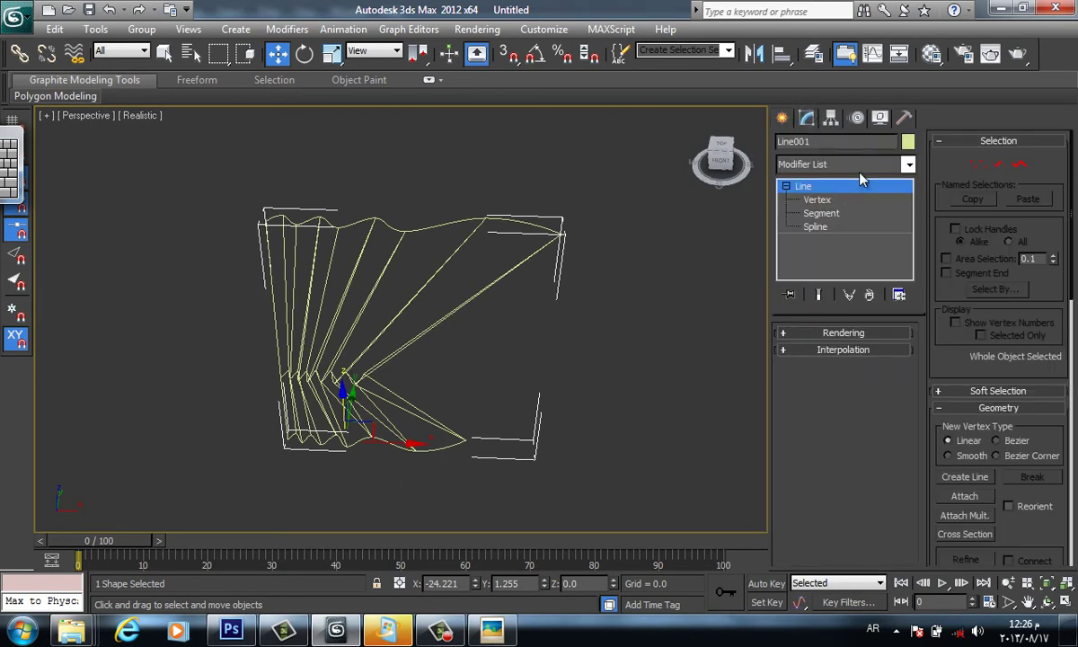
{"action": "left_click", "coordinate": [859, 171]}
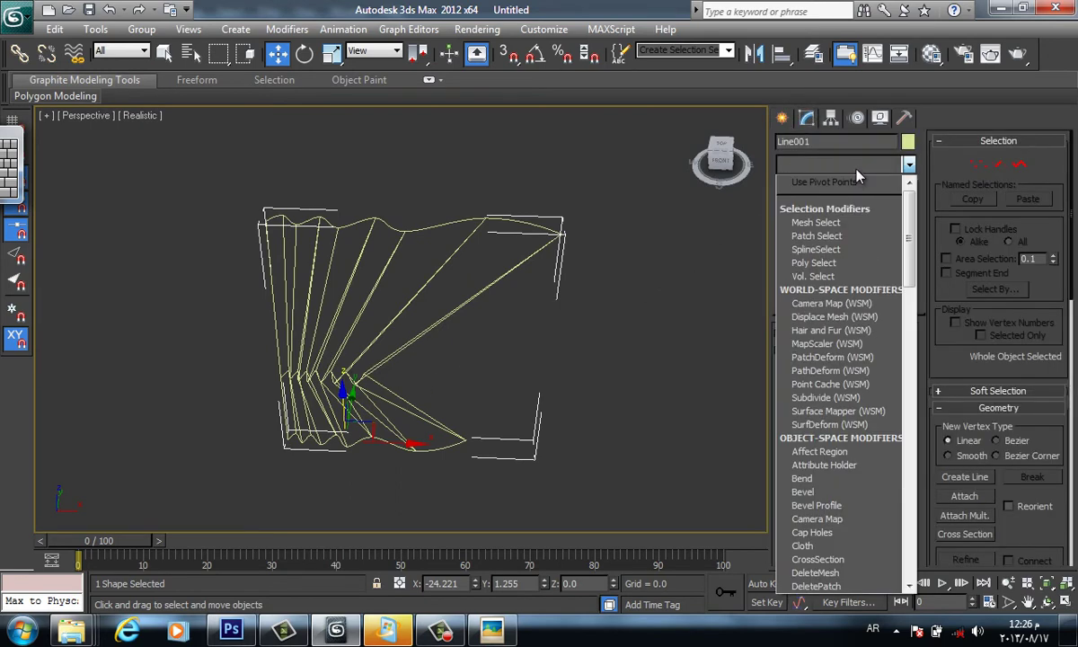
{"action": "mouse_move", "coordinate": [909, 238]}
{"action": "left_mouse_down"}
{"action": "mouse_move", "coordinate": [909, 372]}
{"action": "mouse_move", "coordinate": [924, 234]}
{"action": "left_mouse_up"}
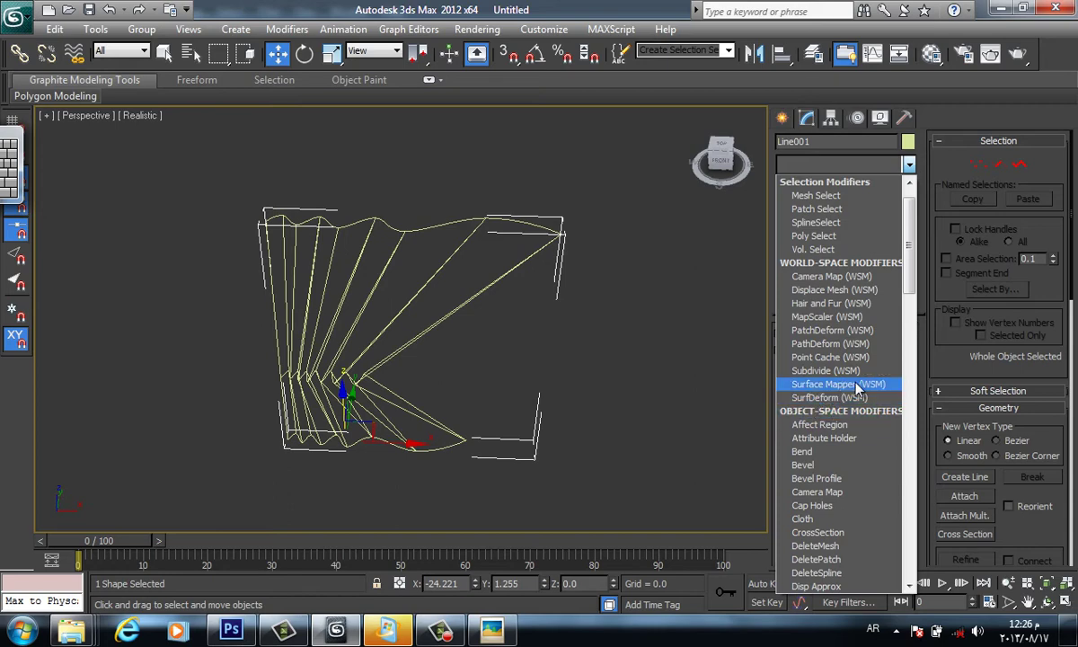
{"action": "left_click_drag", "start_coordinate": [908, 274], "coordinate": [903, 489]}
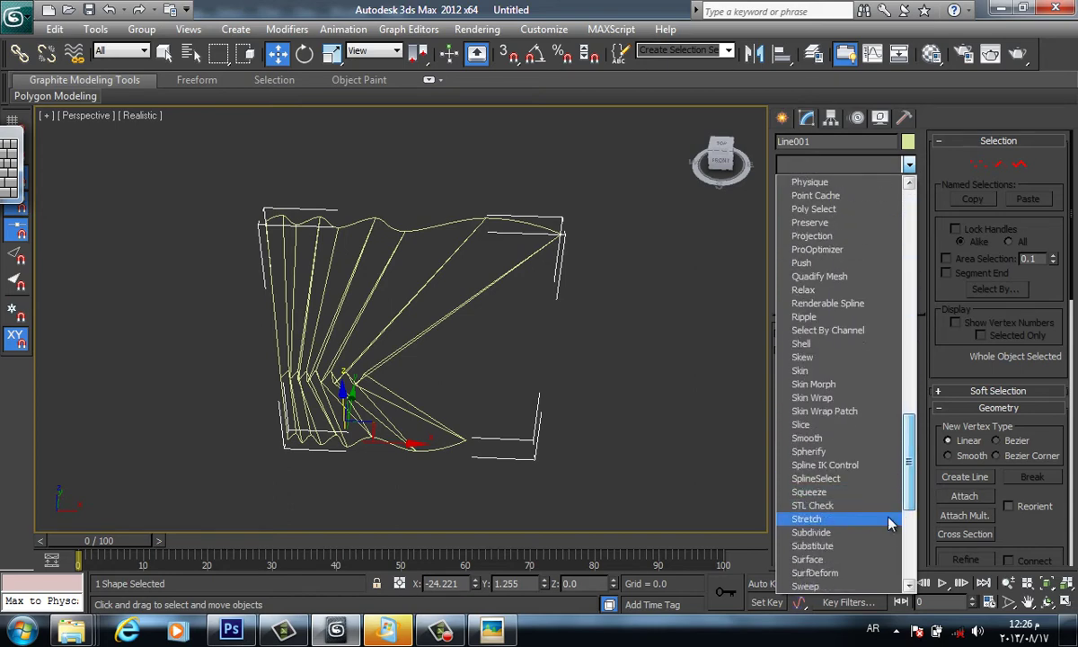
{"action": "left_click", "coordinate": [818, 560]}
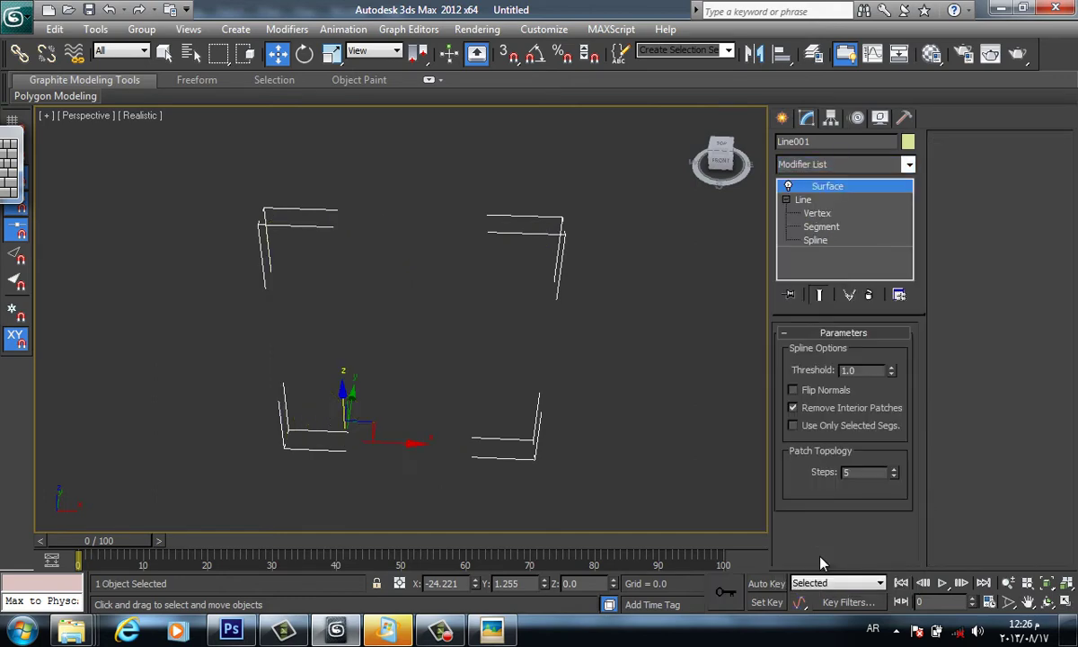
{"action": "mouse_move", "coordinate": [580, 331]}
{"action": "middle_mouse_down", "text": "alt"}
{"action": "mouse_move", "coordinate": [550, 386]}
{"action": "mouse_move", "coordinate": [592, 318]}
{"action": "mouse_move", "coordinate": [652, 277]}
{"action": "mouse_move", "coordinate": [662, 358]}
{"action": "mouse_move", "coordinate": [717, 371]}
{"action": "mouse_move", "coordinate": [813, 315]}
{"action": "mouse_move", "coordinate": [843, 318]}
{"action": "mouse_move", "coordinate": [558, 326]}
{"action": "mouse_move", "coordinate": [614, 284]}
{"action": "mouse_move", "coordinate": [585, 342]}
{"action": "mouse_move", "coordinate": [511, 354]}
{"action": "mouse_move", "coordinate": [508, 340]}
{"action": "mouse_move", "coordinate": [535, 360]}
{"action": "middle_mouse_up", "text": "alt"}
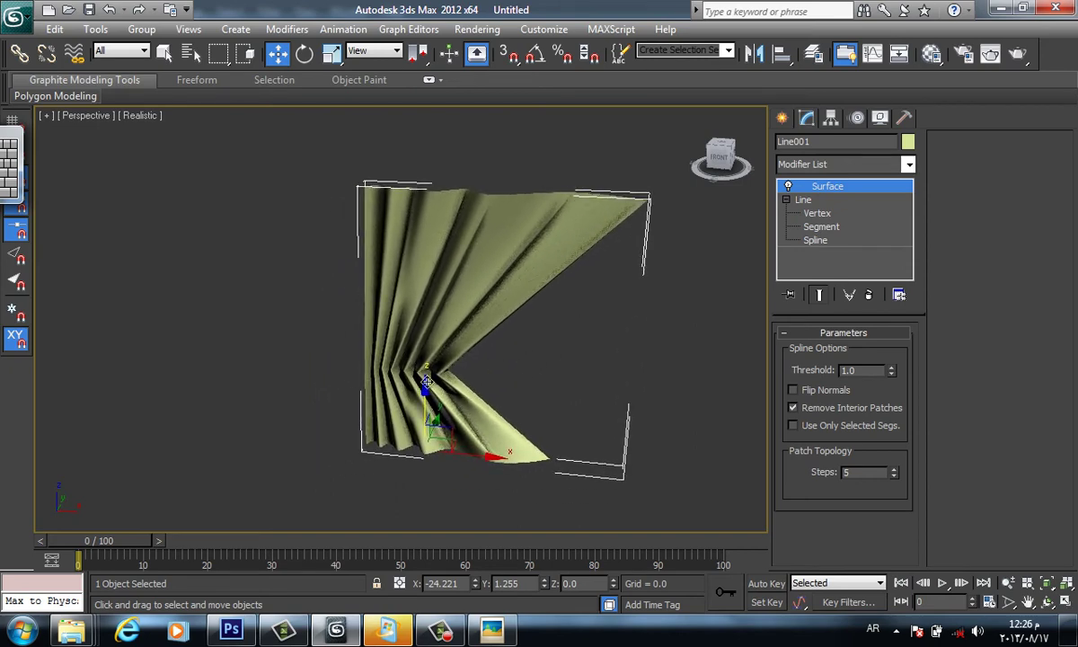
{"action": "middle_click_drag", "start_coordinate": [501, 396], "coordinate": [502, 378]}
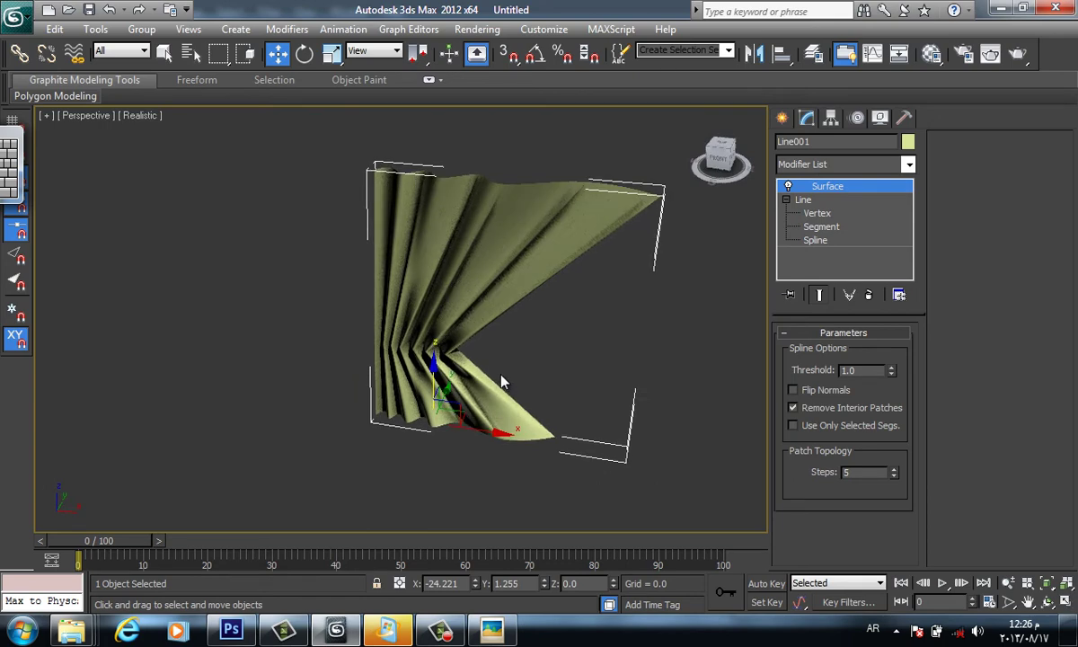
- Select all vertices of the middle row in the line and convert them to Smooth
{"action": "left_click", "coordinate": [816, 214]}
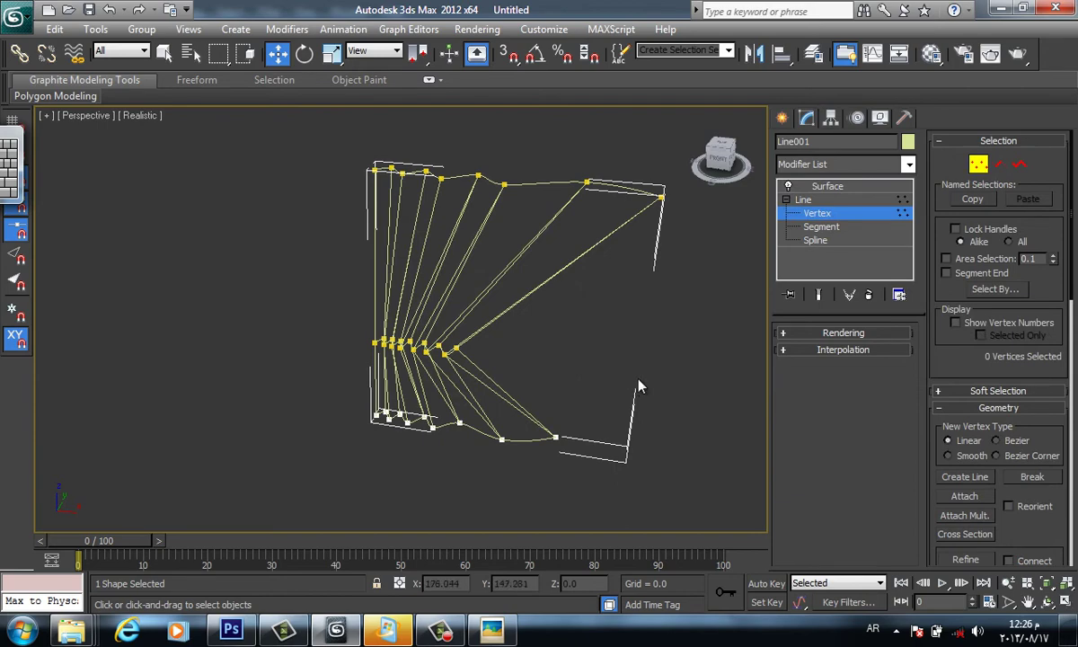
{"action": "middle_click_drag", "start_coordinate": [579, 386], "coordinate": [491, 365]}
{"action": "middle_click_drag", "start_coordinate": [438, 324], "coordinate": [393, 336], "text": "alt"}
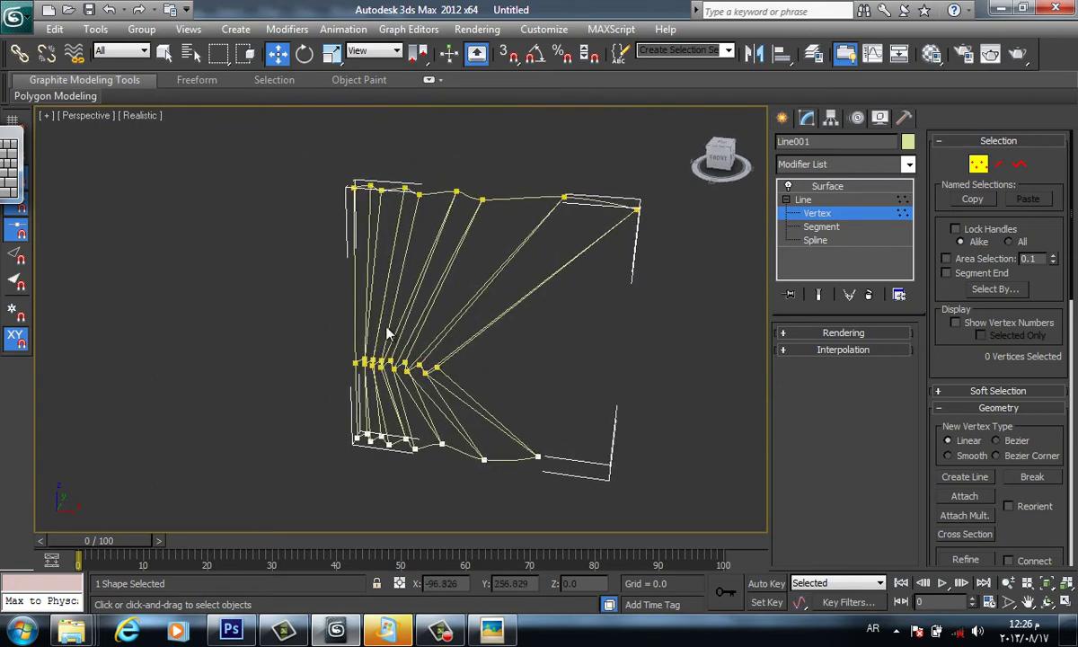
{"action": "left_click_drag", "start_coordinate": [305, 320], "coordinate": [552, 419]}
{"action": "left_click", "coordinate": [438, 371]}
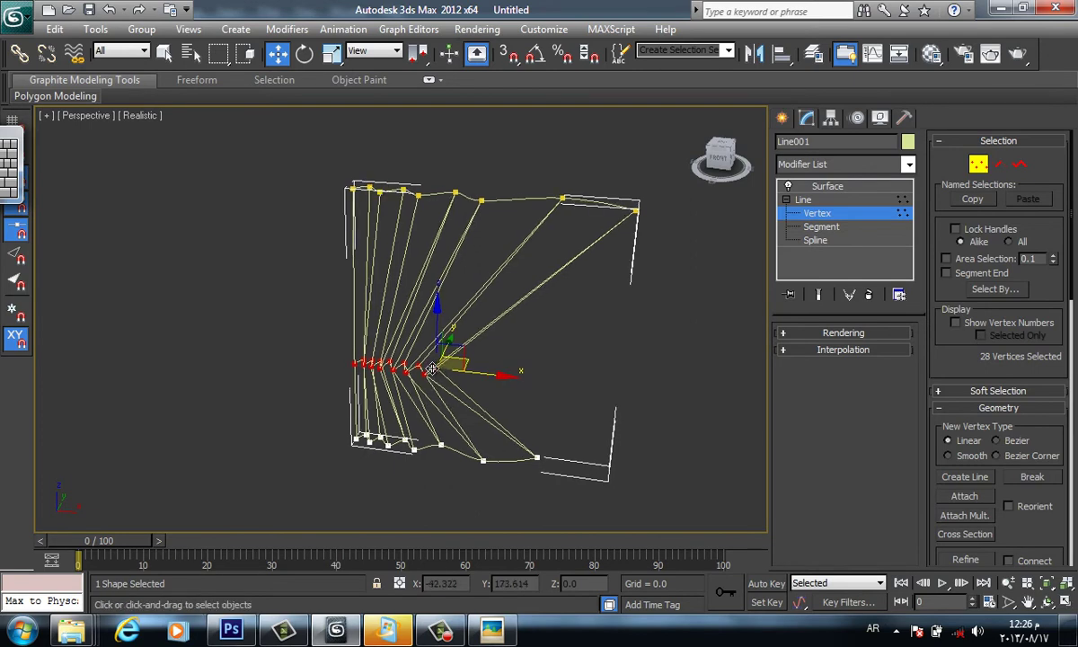
{"action": "right_click", "coordinate": [431, 363]}
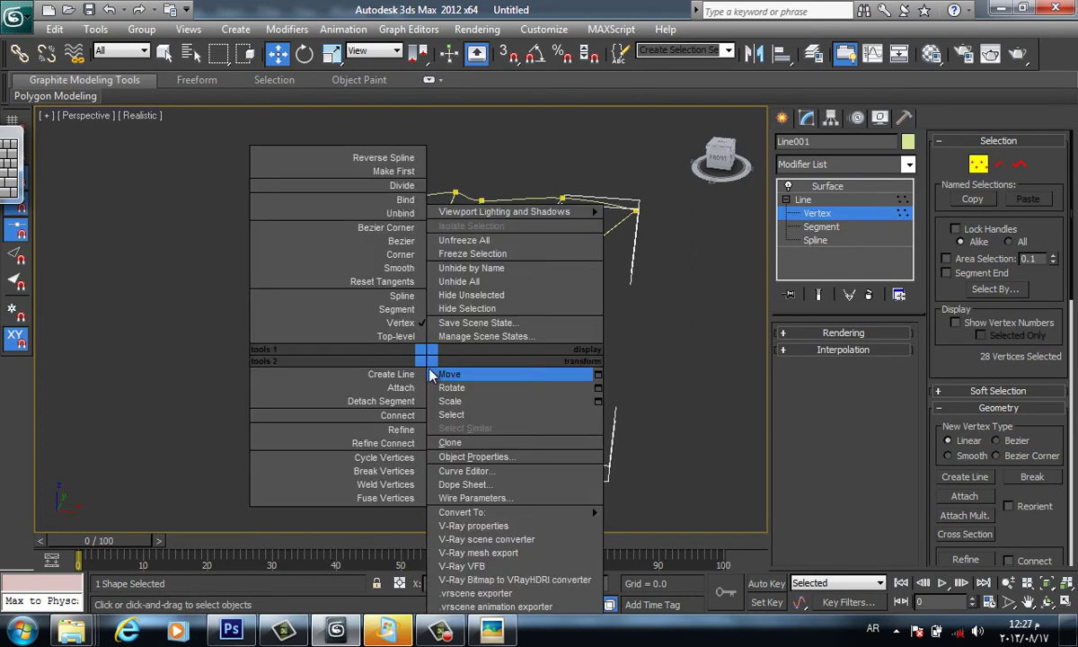
{"action": "left_click", "coordinate": [407, 268]}
{"action": "left_click", "coordinate": [629, 423]}
- Leave vertex editing and examine the smoothed curtain surface from several angles, including in wireframe
{"action": "middle_click_drag", "start_coordinate": [536, 332], "coordinate": [450, 361], "text": "alt"}
{"action": "left_click_drag", "start_coordinate": [296, 336], "coordinate": [351, 346]}
{"action": "left_click", "coordinate": [782, 120]}
{"action": "middle_click_drag", "start_coordinate": [603, 353], "coordinate": [549, 404], "text": "alt"}
{"action": "key", "text": "r"}
{"action": "middle_click_drag", "start_coordinate": [355, 408], "coordinate": [568, 294], "text": "alt"}
{"action": "left_click", "coordinate": [807, 117]}
{"action": "key", "text": "F3"}
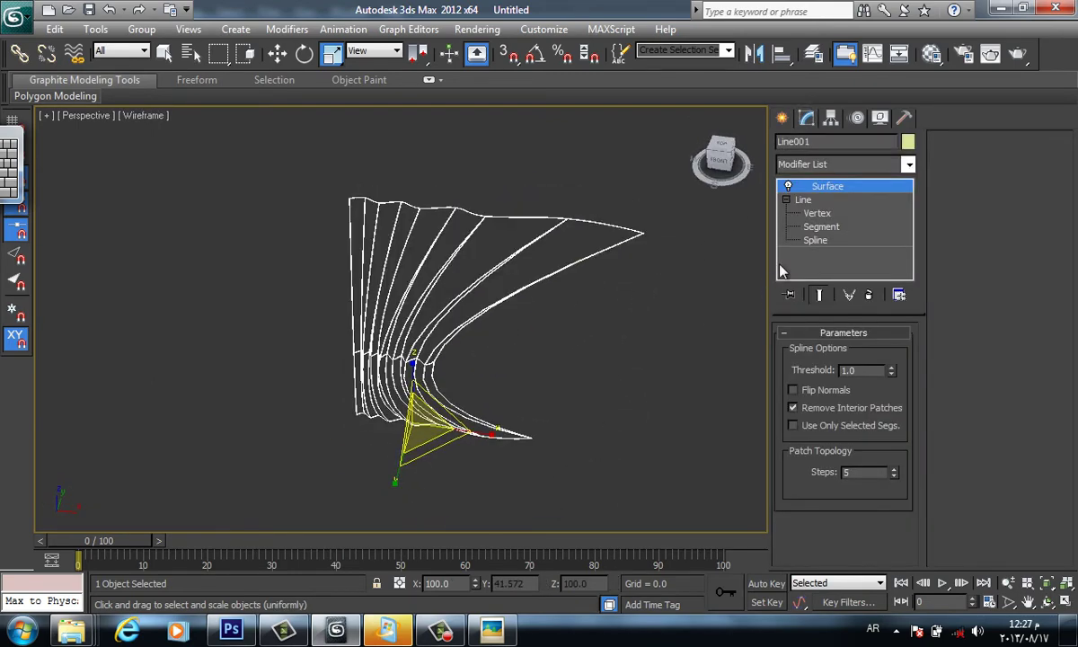
- Move the second-to-last vertex at the middle row's open end along Y to about -17.8
{"action": "left_click", "coordinate": [818, 213]}
{"action": "key", "text": "F3"}
{"action": "middle_click_drag", "start_coordinate": [513, 450], "coordinate": [516, 319]}
{"action": "key", "text": "F3"}
{"action": "middle_click_drag", "start_coordinate": [525, 361], "coordinate": [496, 368], "text": "alt"}
{"action": "middle_click_drag", "start_coordinate": [405, 287], "coordinate": [539, 123], "text": "ctrl+alt"}
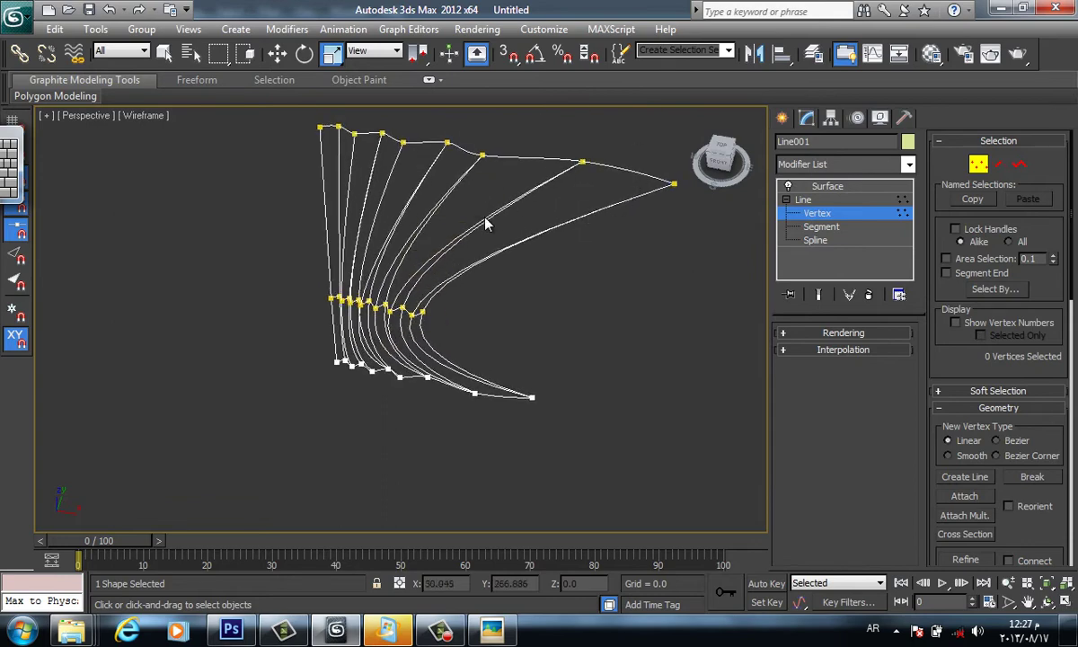
{"action": "middle_click_drag", "start_coordinate": [382, 329], "coordinate": [426, 363]}
{"action": "middle_click_drag", "start_coordinate": [425, 340], "coordinate": [451, 199], "text": "ctrl+alt"}
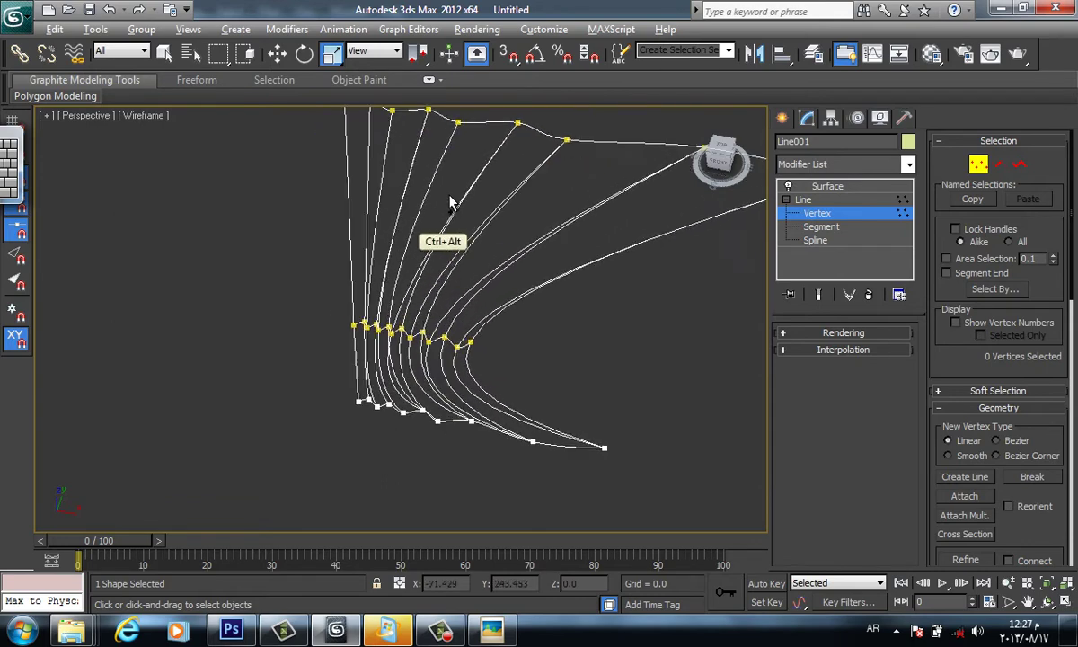
{"action": "left_click", "coordinate": [458, 350]}
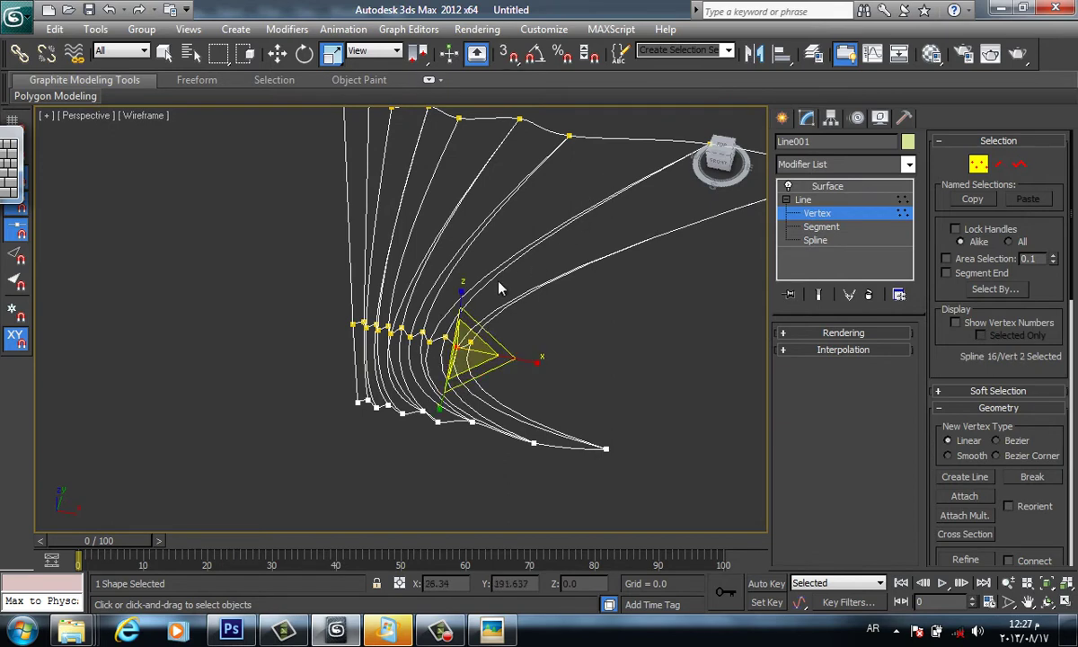
{"action": "key", "text": "s"}
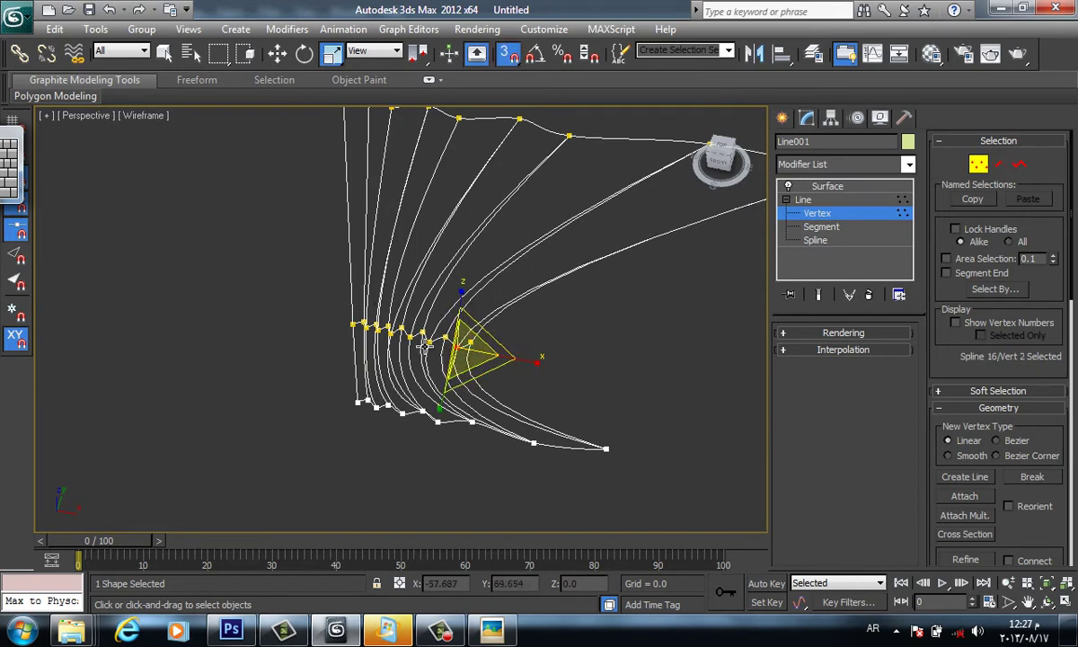
{"action": "key", "text": "s"}
{"action": "middle_click_drag", "start_coordinate": [457, 342], "coordinate": [461, 355]}
{"action": "key", "text": "w"}
{"action": "key", "text": "F3"}
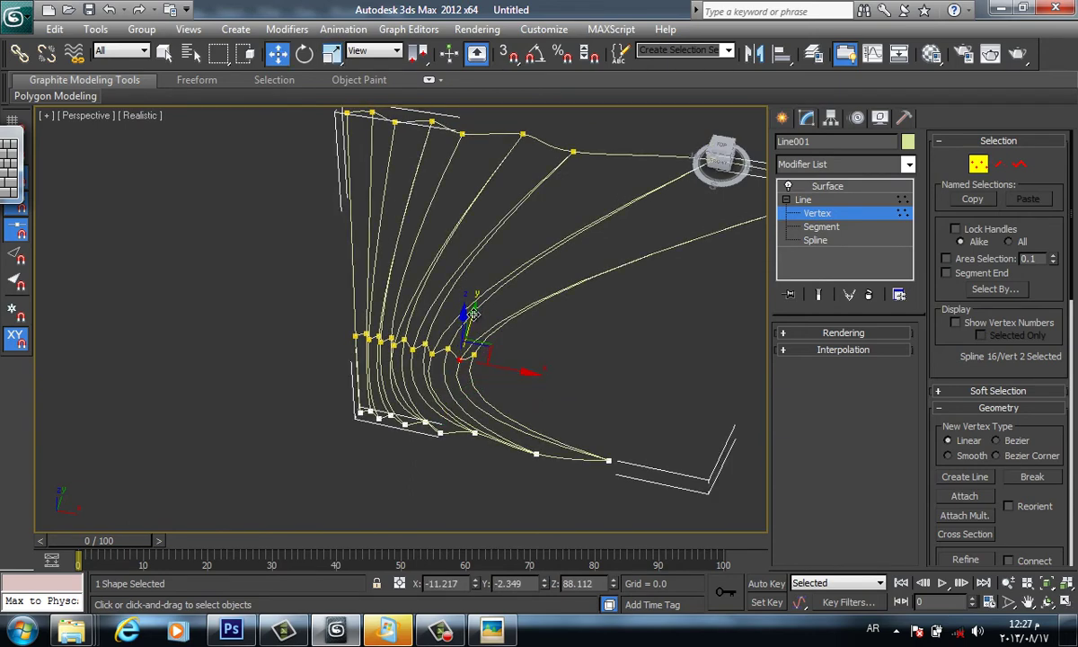
{"action": "left_click_drag", "start_coordinate": [472, 316], "coordinate": [467, 334]}
- Show the end result while editing vertices and slightly adjust the middle row's vertices near its open end
{"action": "left_click", "coordinate": [819, 294]}
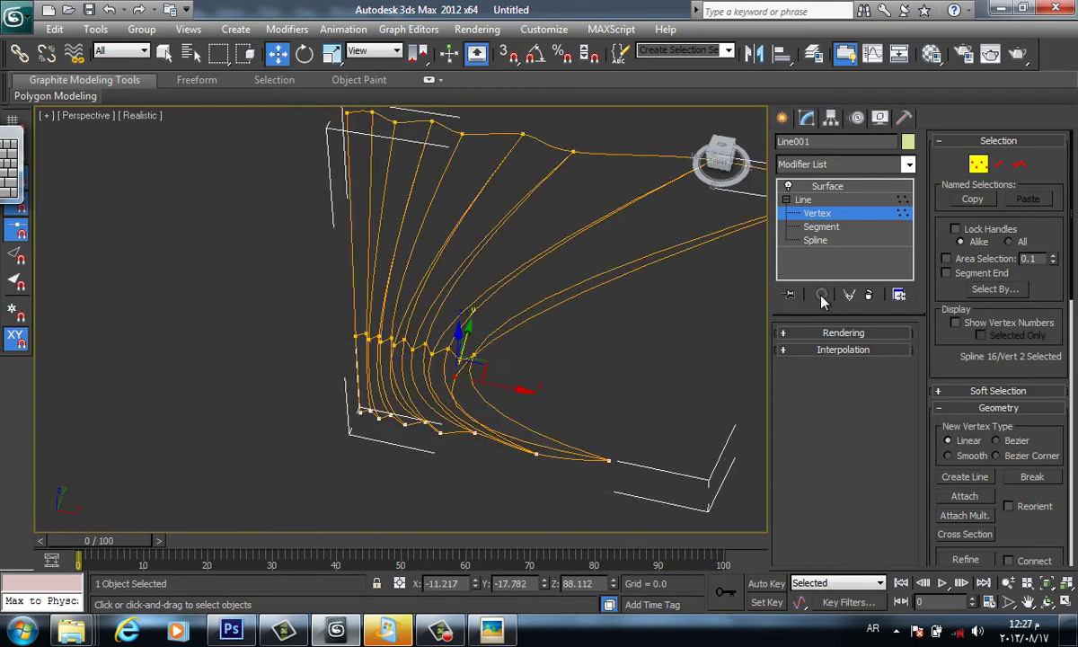
{"action": "middle_click_drag", "start_coordinate": [531, 359], "coordinate": [470, 310], "text": "alt"}
{"action": "key", "text": "F3"}
{"action": "left_click", "coordinate": [465, 374]}
{"action": "left_click_drag", "start_coordinate": [442, 375], "coordinate": [439, 377]}
{"action": "mouse_move", "coordinate": [439, 377]}
{"action": "middle_mouse_down", "text": "alt"}
{"action": "mouse_move", "coordinate": [456, 374]}
{"action": "mouse_move", "coordinate": [494, 322]}
{"action": "middle_mouse_up", "text": "alt"}
{"action": "key", "text": "F3"}
{"action": "mouse_move", "coordinate": [495, 319]}
{"action": "left_mouse_down"}
{"action": "mouse_move", "coordinate": [456, 332]}
{"action": "mouse_move", "coordinate": [496, 319]}
{"action": "left_mouse_up"}
- Move the bottom spline's tip vertices inward along X to shorten the tip, and display the surface with edged faces
{"action": "middle_click_drag", "start_coordinate": [562, 459], "coordinate": [541, 289], "text": "alt"}
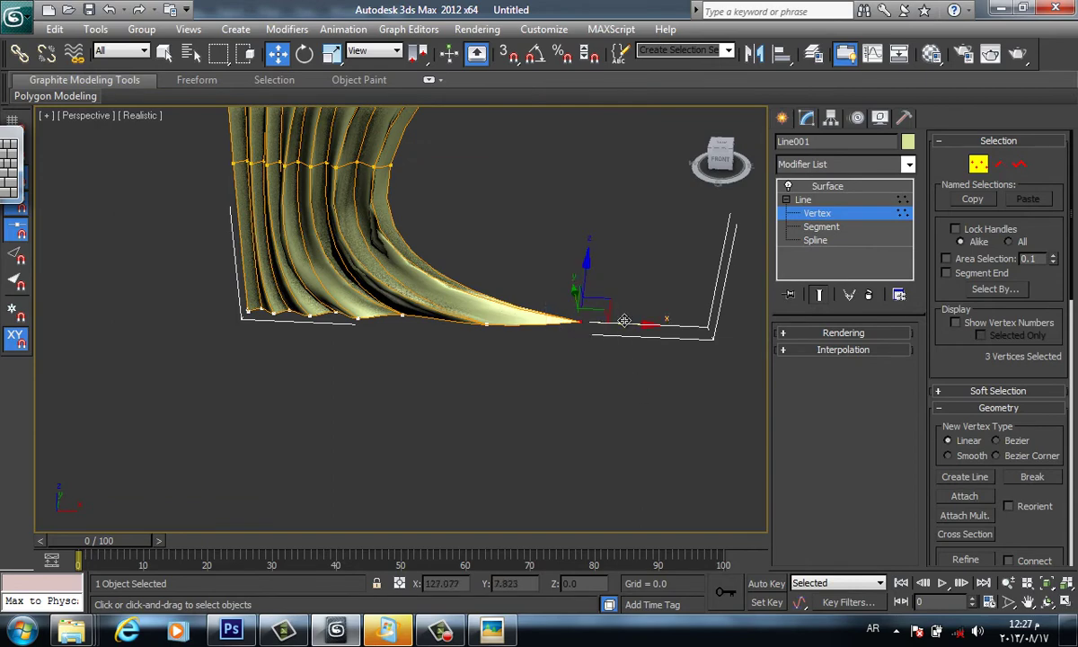
{"action": "left_click_drag", "start_coordinate": [623, 325], "coordinate": [575, 326]}
{"action": "middle_click_drag", "start_coordinate": [572, 335], "coordinate": [464, 373], "text": "alt"}
{"action": "key", "text": "F4"}
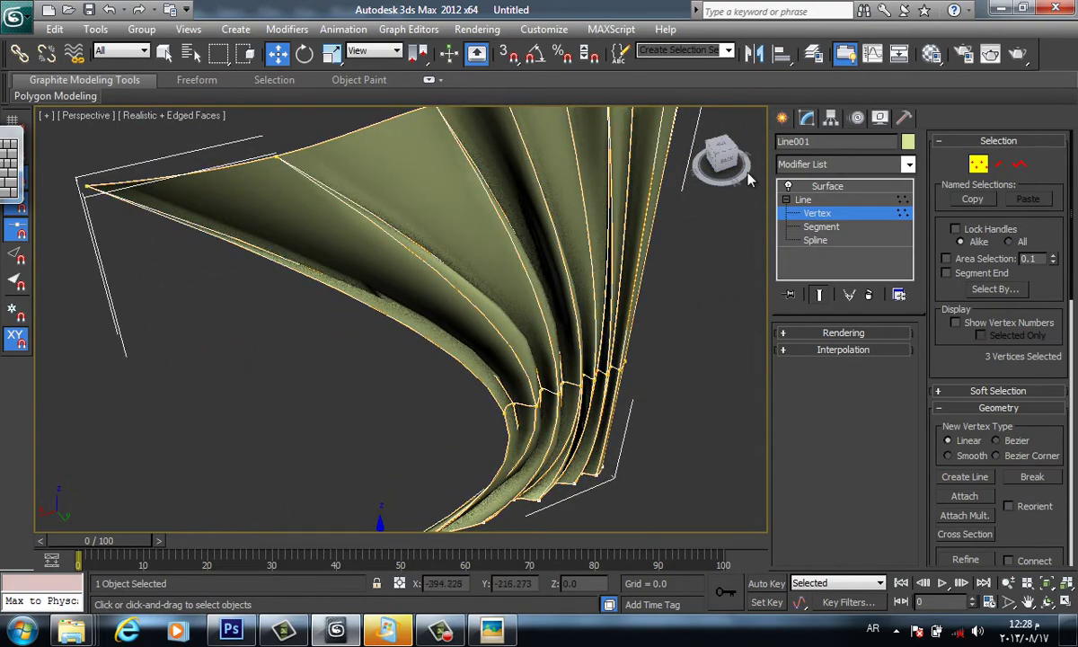
{"action": "left_click", "coordinate": [782, 117]}
{"action": "middle_click_drag", "start_coordinate": [584, 367], "coordinate": [583, 406]}
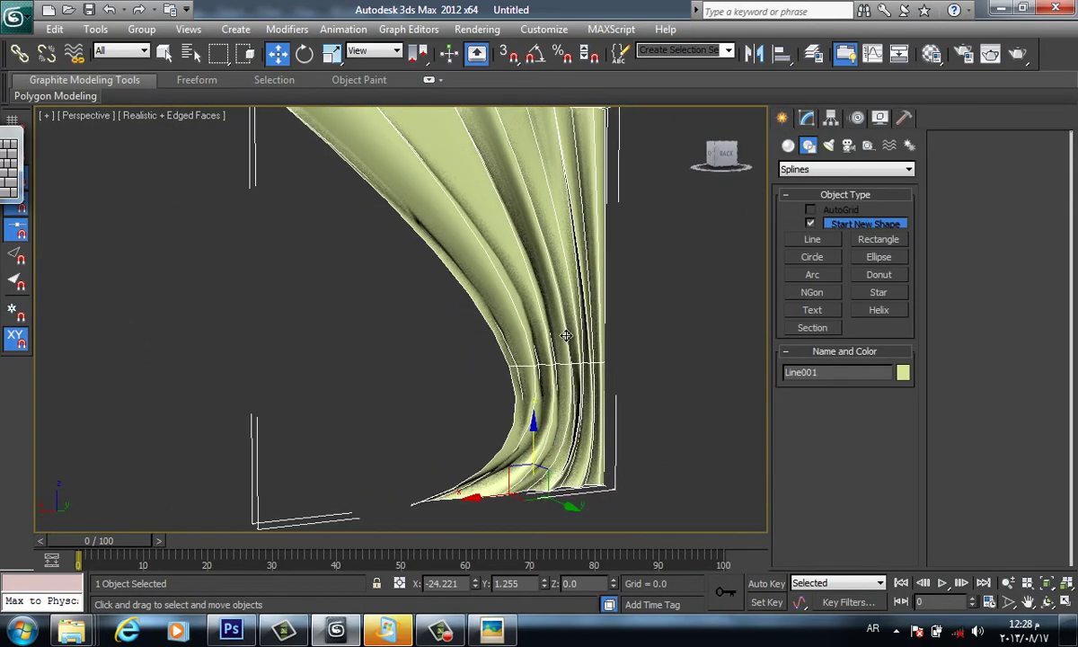
{"action": "middle_click_drag", "start_coordinate": [576, 301], "coordinate": [557, 340], "text": "alt"}
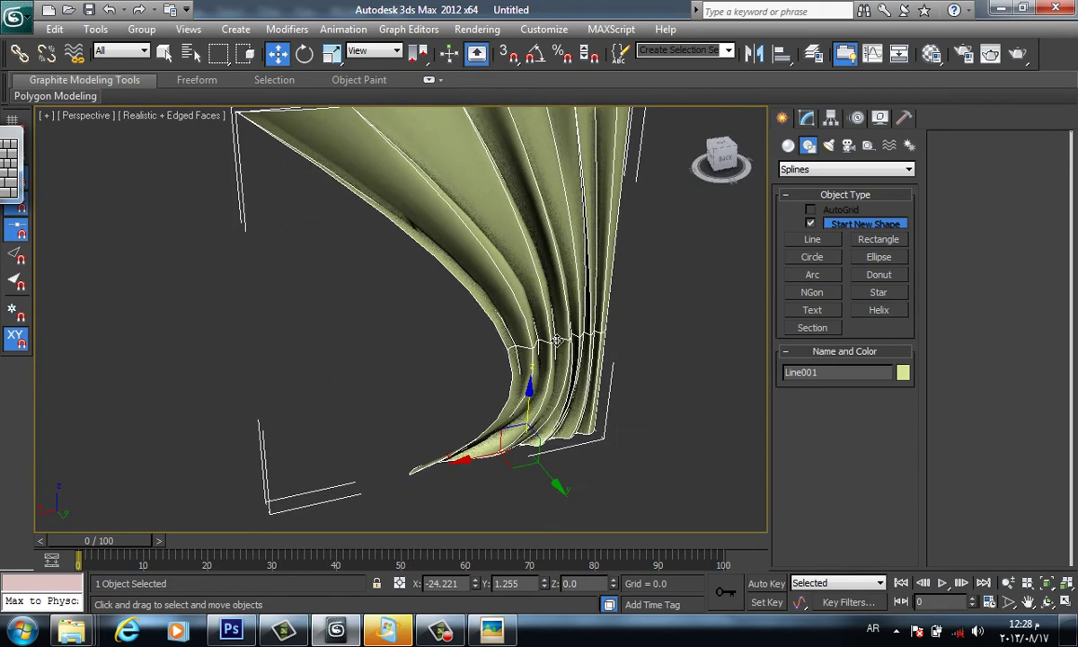
{"action": "middle_click_drag", "start_coordinate": [568, 282], "coordinate": [521, 384], "text": "alt"}
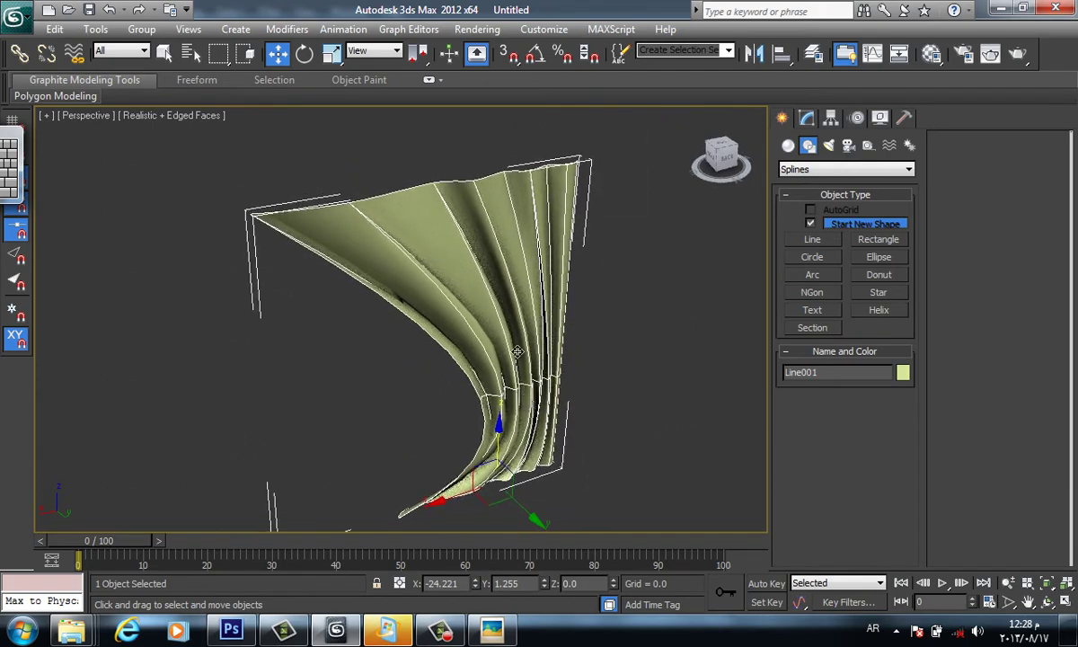
{"action": "middle_click_drag", "start_coordinate": [562, 337], "coordinate": [421, 412], "text": "alt"}
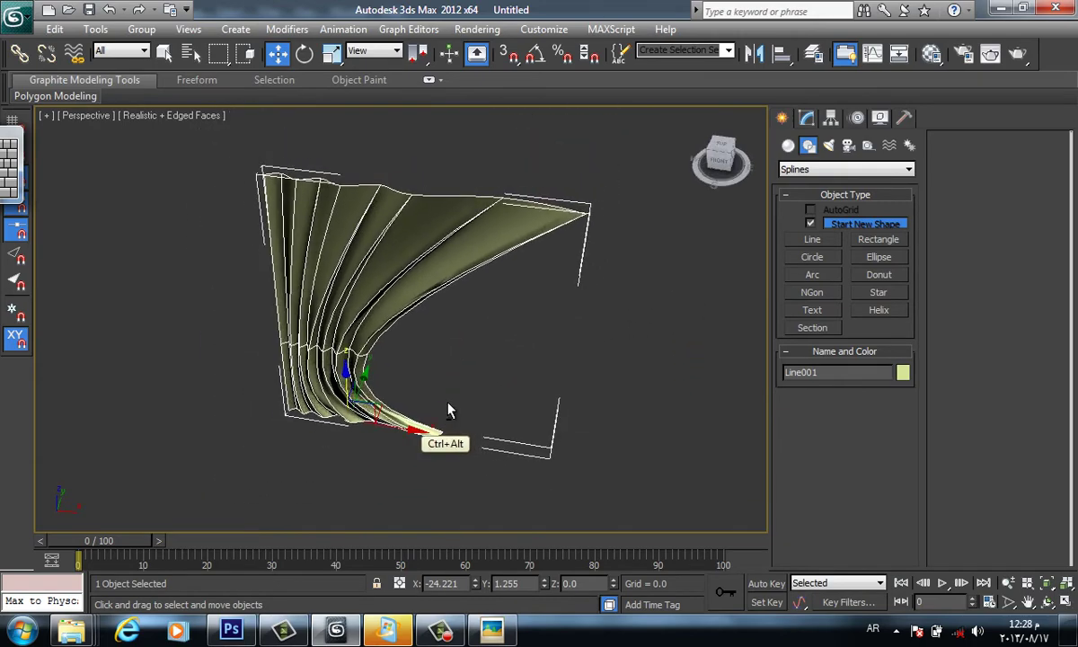
- Apply a further modifier on top of the Surface modifier on the curtain object
{"action": "left_click", "coordinate": [811, 119]}
{"action": "middle_click_drag", "start_coordinate": [693, 258], "coordinate": [675, 221], "text": "alt"}
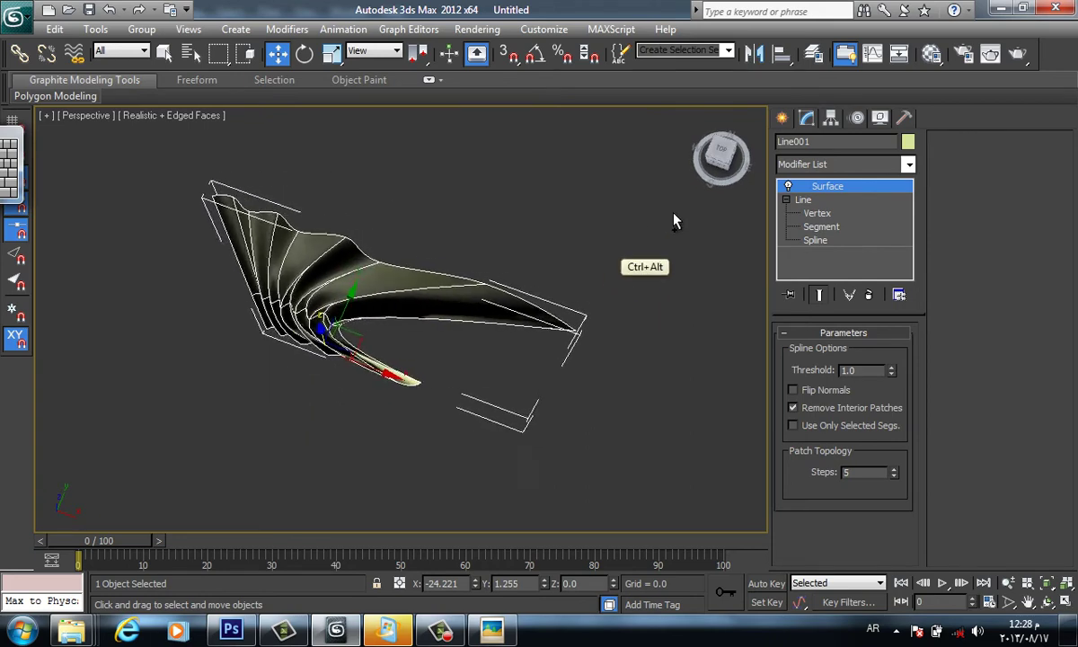
{"action": "left_click", "coordinate": [834, 164]}
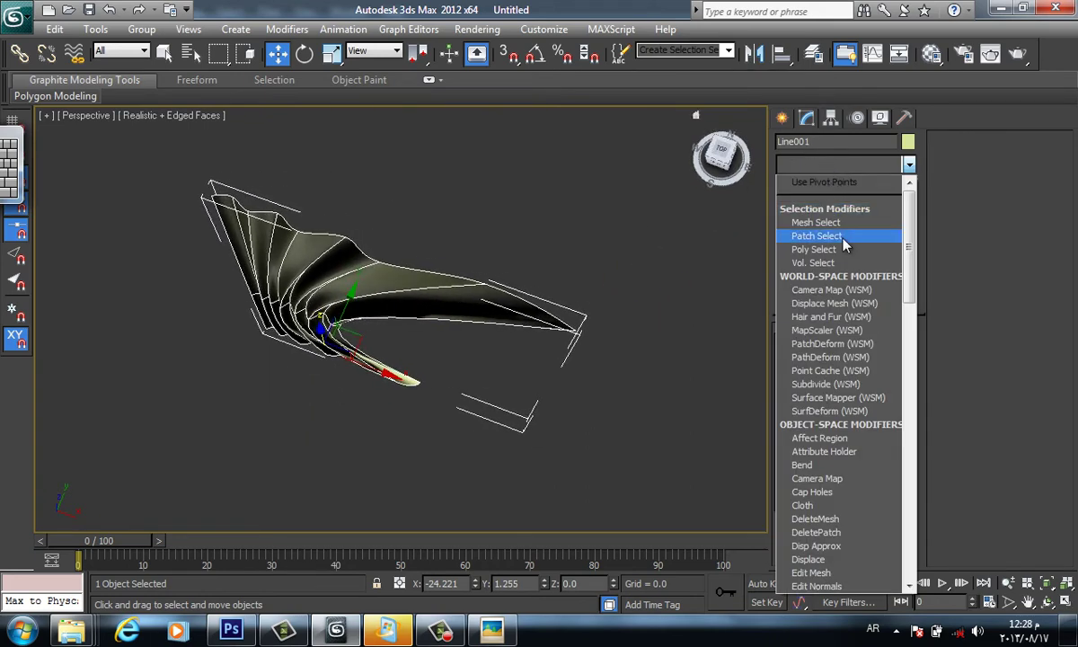
{"action": "key", "text": "Escape"}
{"action": "key", "text": "alt+shift"}
{"action": "left_click", "coordinate": [871, 167]}
{"action": "scroll", "coordinate": [818, 171], "scroll_direction": "down", "scroll_amount": 5}
{"action": "left_click", "coordinate": [808, 178]}
{"action": "middle_click_drag", "start_coordinate": [700, 202], "coordinate": [611, 296], "text": "alt"}
{"action": "middle_click_drag", "start_coordinate": [562, 268], "coordinate": [557, 194], "text": "alt"}
- Draw a circle on the ground beside the curtain surface
{"action": "left_click", "coordinate": [781, 118]}
{"action": "mouse_move", "coordinate": [518, 293]}
{"action": "middle_mouse_down", "text": "alt"}
{"action": "mouse_move", "coordinate": [527, 258]}
{"action": "mouse_move", "coordinate": [532, 340]}
{"action": "mouse_move", "coordinate": [575, 286]}
{"action": "mouse_move", "coordinate": [542, 267]}
{"action": "mouse_move", "coordinate": [538, 352]}
{"action": "middle_mouse_up", "text": "alt"}
{"action": "left_click", "coordinate": [804, 258]}
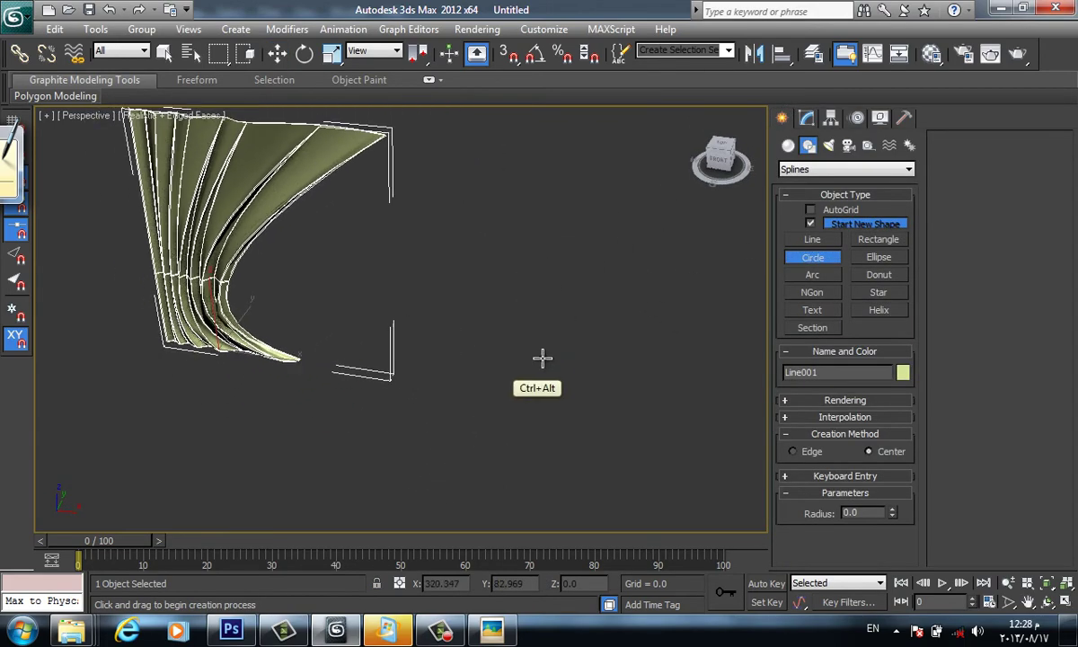
{"action": "left_click_drag", "start_coordinate": [616, 364], "coordinate": [627, 428]}
{"action": "key", "text": "w"}
{"action": "middle_click_drag", "start_coordinate": [656, 325], "coordinate": [521, 317], "text": "alt"}
- Clone the circle upward along Z as five instances about 105 units apart, and select the second circle from the ground
{"action": "left_click_drag", "start_coordinate": [482, 302], "coordinate": [493, 218], "text": "shift"}
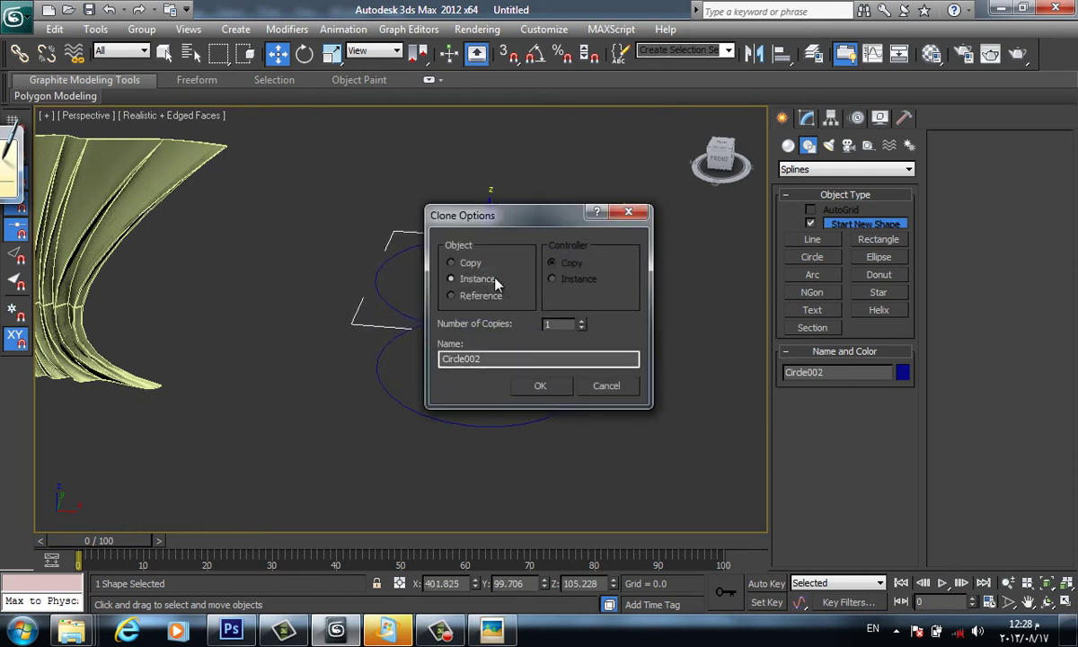
{"action": "left_click", "coordinate": [558, 387]}
{"action": "mouse_move", "coordinate": [565, 320]}
{"action": "middle_mouse_down"}
{"action": "mouse_move", "coordinate": [548, 467]}
{"action": "mouse_move", "coordinate": [570, 315]}
{"action": "mouse_move", "coordinate": [543, 342]}
{"action": "mouse_move", "coordinate": [544, 414]}
{"action": "mouse_move", "coordinate": [560, 446]}
{"action": "middle_mouse_up"}
{"action": "left_click", "coordinate": [555, 420]}
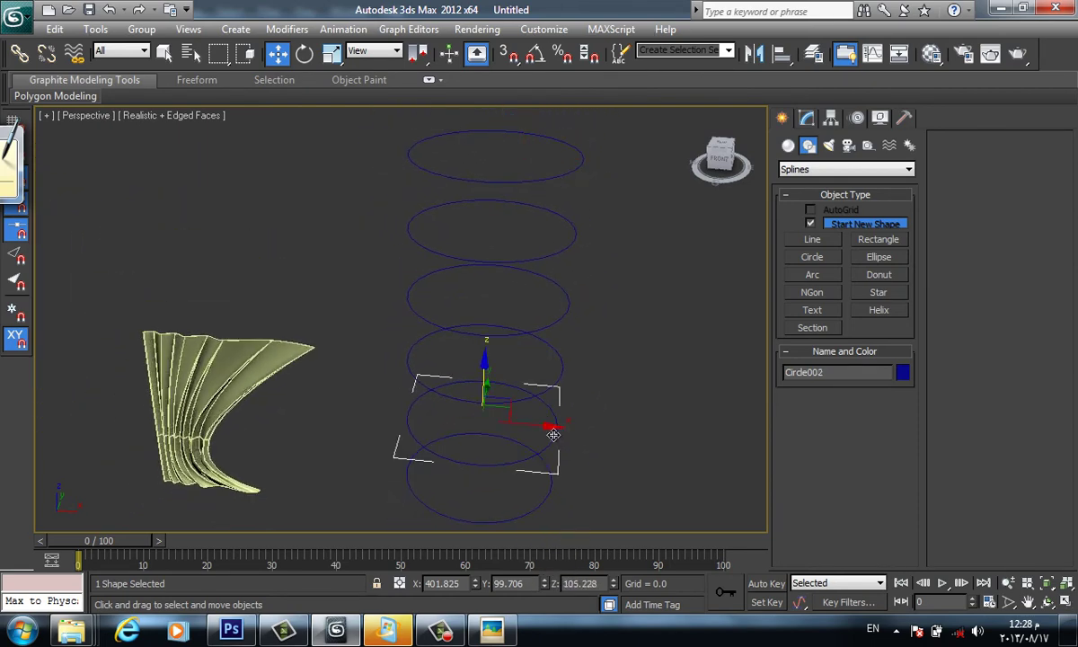
- Uniformly scale the stacked circles into a vase outline, widest at the third and narrowest at the fifth, and show the bottom circle's parameters
{"action": "key", "text": "r"}
{"action": "left_click_drag", "start_coordinate": [499, 409], "coordinate": [504, 292]}
{"action": "left_click", "coordinate": [561, 364]}
{"action": "left_click", "coordinate": [537, 332]}
{"action": "left_click", "coordinate": [562, 242]}
{"action": "left_click", "coordinate": [564, 175]}
{"action": "middle_click_drag", "start_coordinate": [652, 343], "coordinate": [628, 318], "text": "alt"}
{"action": "middle_click_drag", "start_coordinate": [584, 413], "coordinate": [552, 398], "text": "alt"}
{"action": "left_click", "coordinate": [552, 362]}
{"action": "left_click_drag", "start_coordinate": [474, 339], "coordinate": [473, 318]}
{"action": "left_click", "coordinate": [516, 413]}
{"action": "middle_click_drag", "start_coordinate": [647, 251], "coordinate": [611, 302]}
{"action": "left_click", "coordinate": [808, 121]}
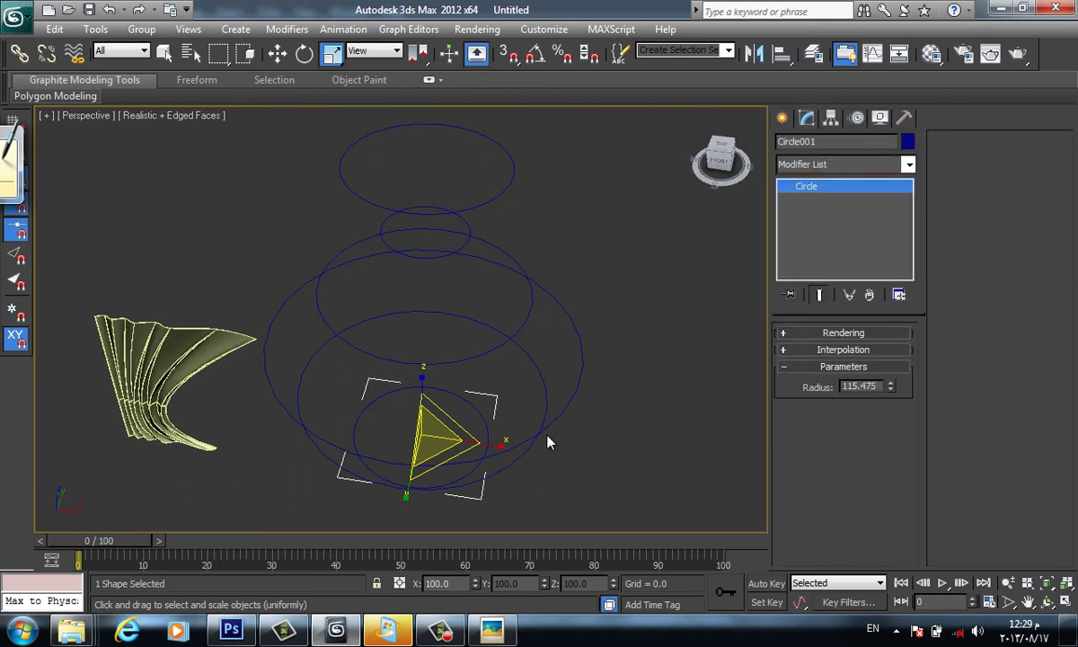
{"action": "left_click", "coordinate": [495, 440]}
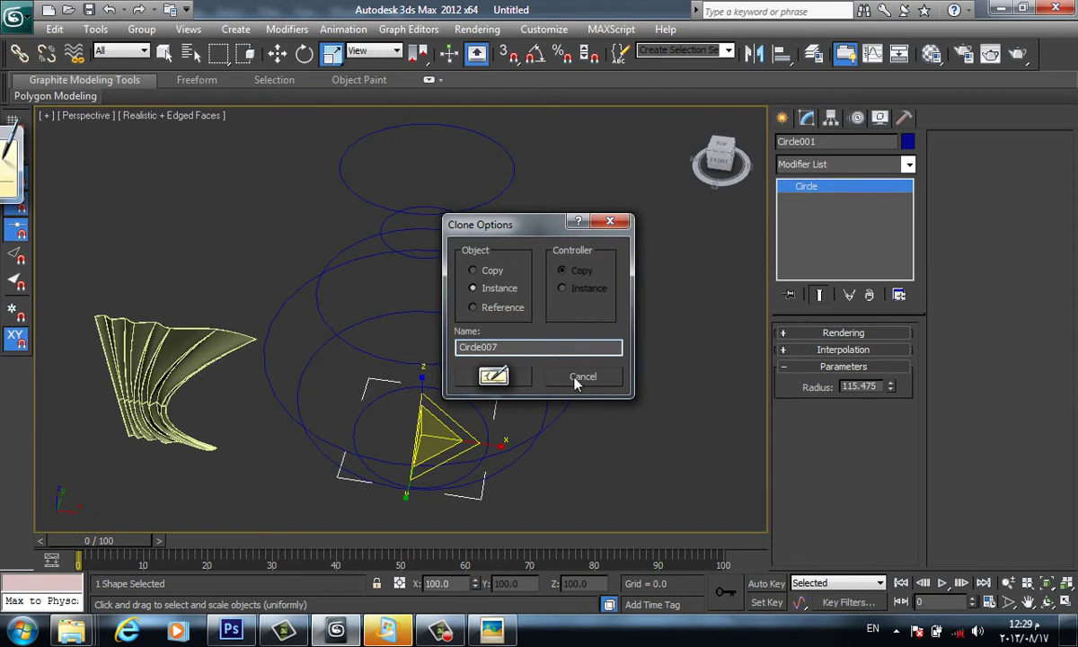
{"action": "left_click", "coordinate": [495, 373]}
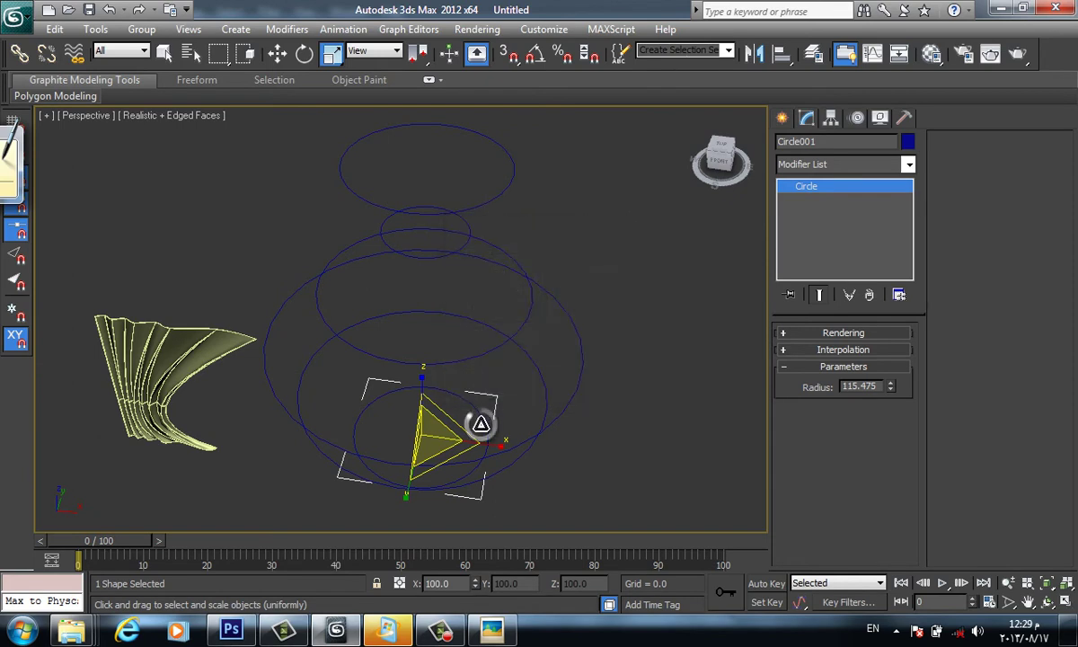
{"action": "right_click", "coordinate": [482, 425]}
{"action": "left_click", "coordinate": [499, 412]}
{"action": "left_click", "coordinate": [487, 429]}
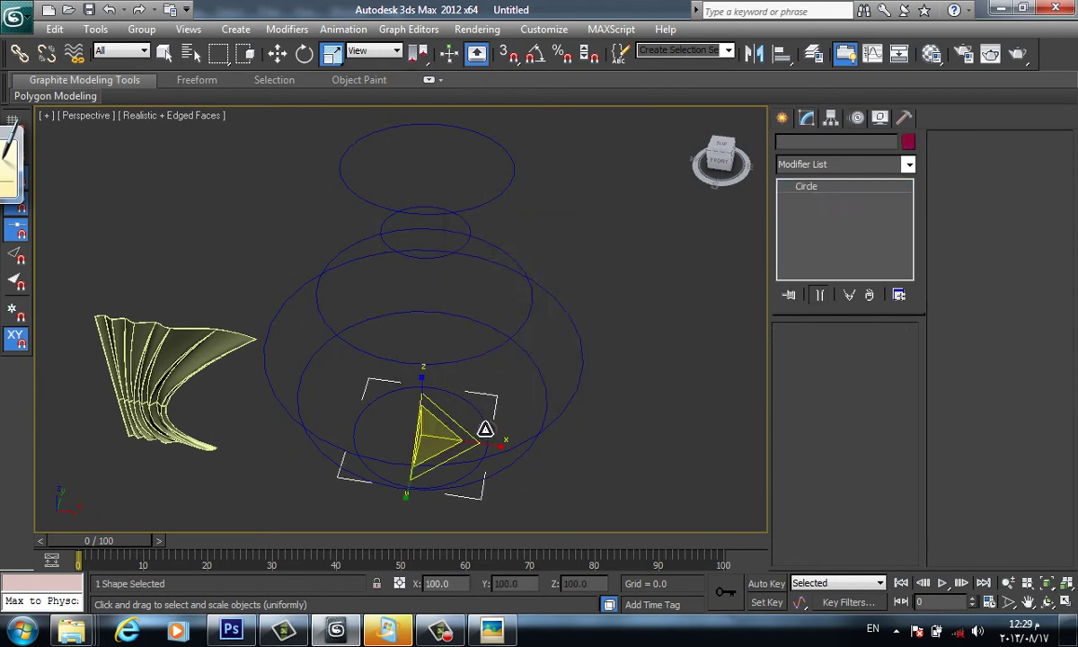
{"action": "key", "text": "ctrl+q"}
{"action": "left_click", "coordinate": [505, 417]}
- Select the bottom circle of the vase outline and convert it to an editable spline
{"action": "middle_click_drag", "start_coordinate": [473, 408], "coordinate": [491, 321]}
{"action": "middle_click_drag", "start_coordinate": [498, 377], "coordinate": [528, 208], "text": "ctrl+alt"}
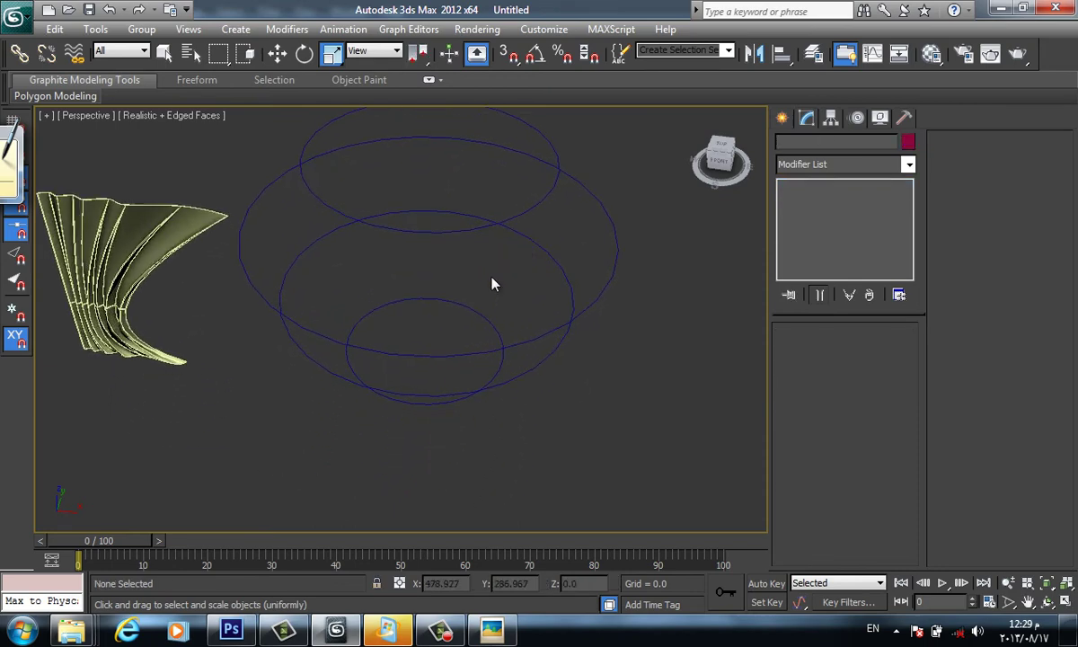
{"action": "left_click", "coordinate": [476, 314]}
{"action": "left_click", "coordinate": [488, 319]}
{"action": "left_click", "coordinate": [483, 317]}
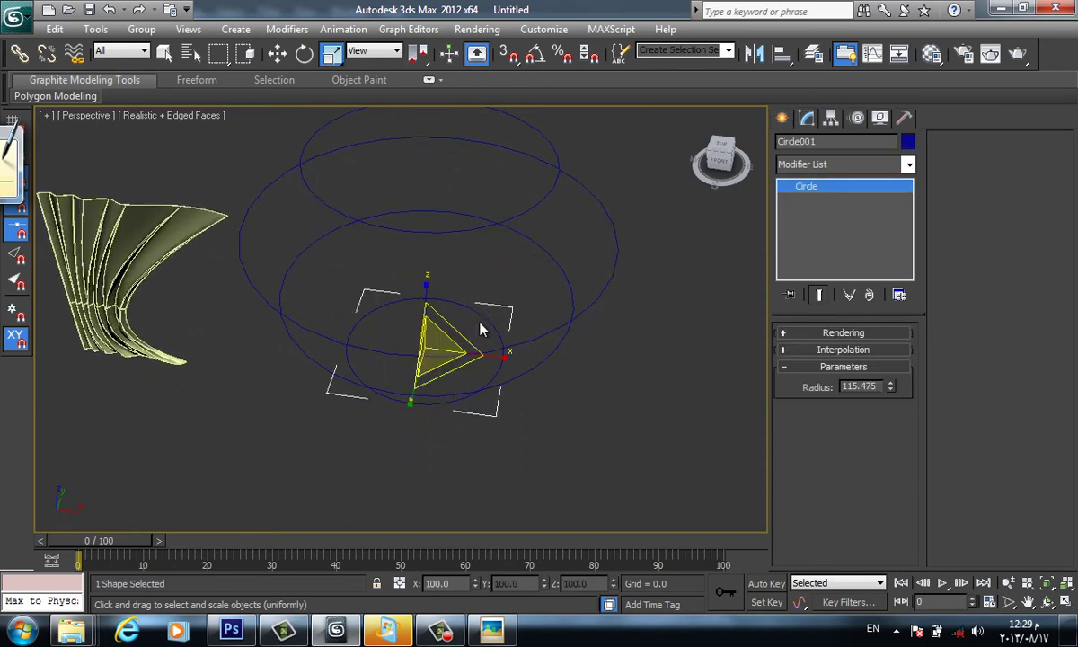
{"action": "right_click", "coordinate": [493, 321]}
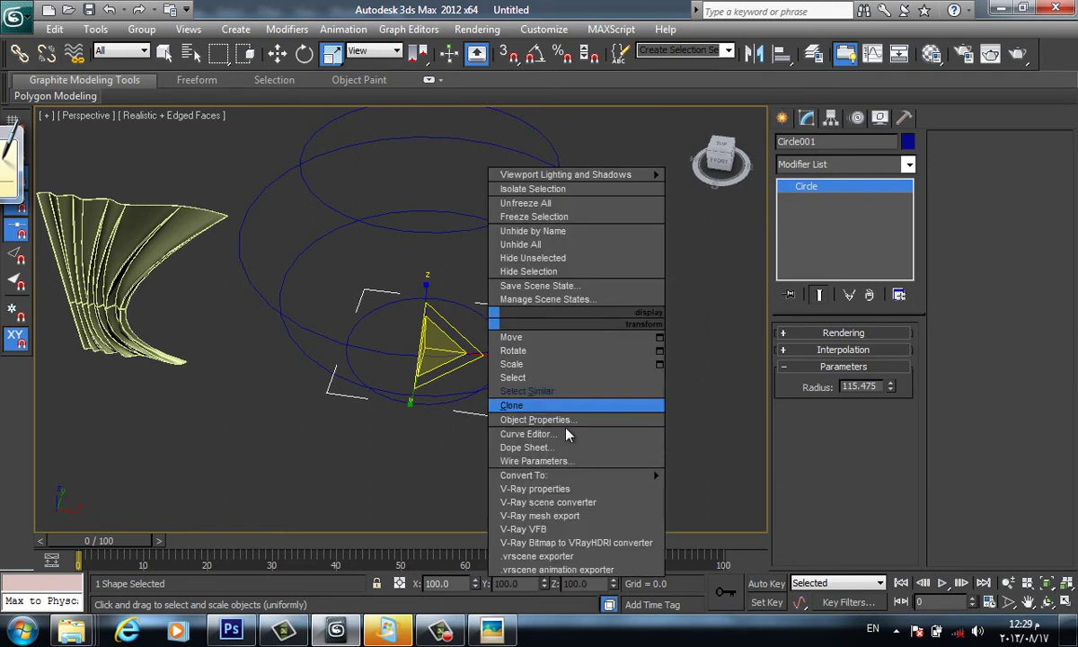
{"action": "mouse_move", "coordinate": [661, 475]}
{"action": "left_click", "coordinate": [718, 479]}
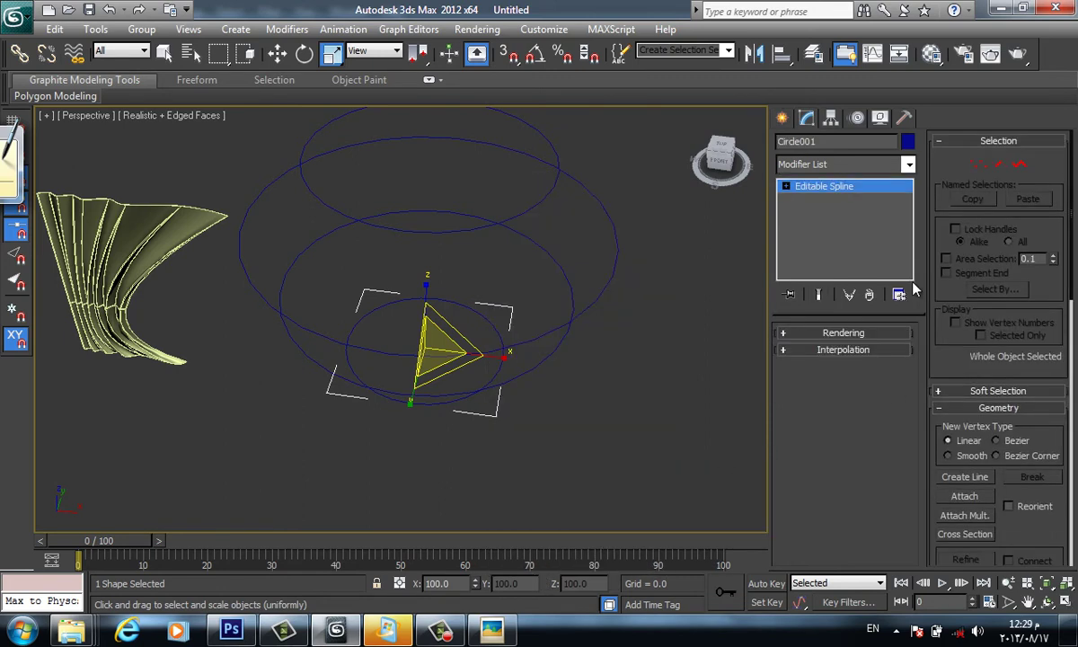
- Attach the five upper circles to the bottom circle's editable spline, and switch the view to wireframe
{"action": "left_click", "coordinate": [978, 500]}
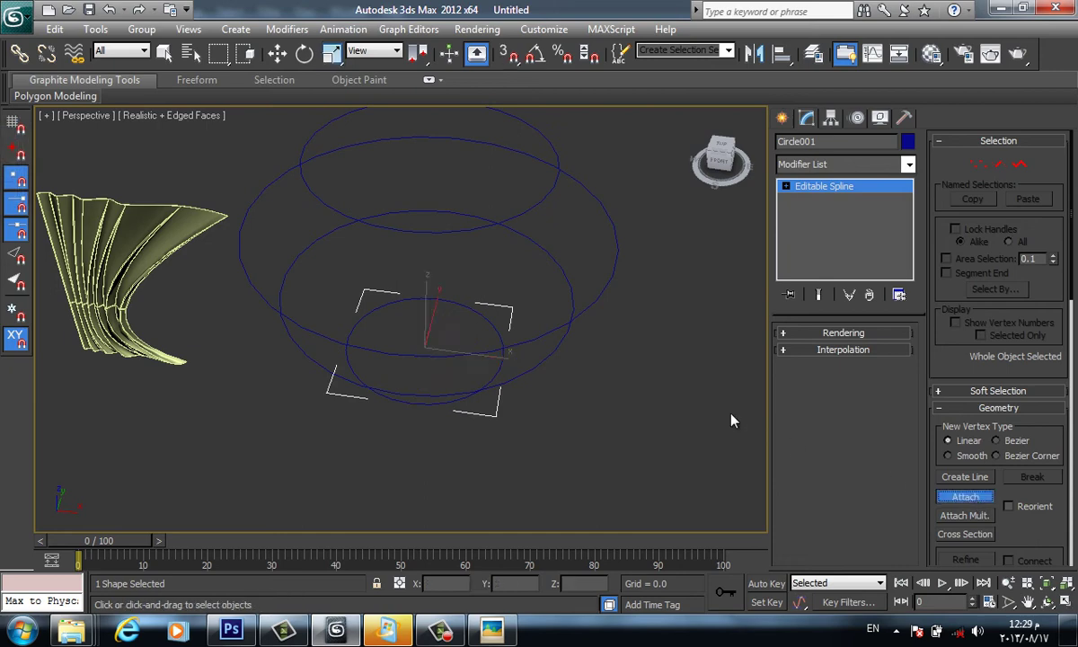
{"action": "left_click", "coordinate": [559, 347]}
{"action": "left_click", "coordinate": [610, 279]}
{"action": "left_click", "coordinate": [555, 187]}
{"action": "middle_click_drag", "start_coordinate": [553, 195], "coordinate": [564, 308]}
{"action": "key", "text": "F3"}
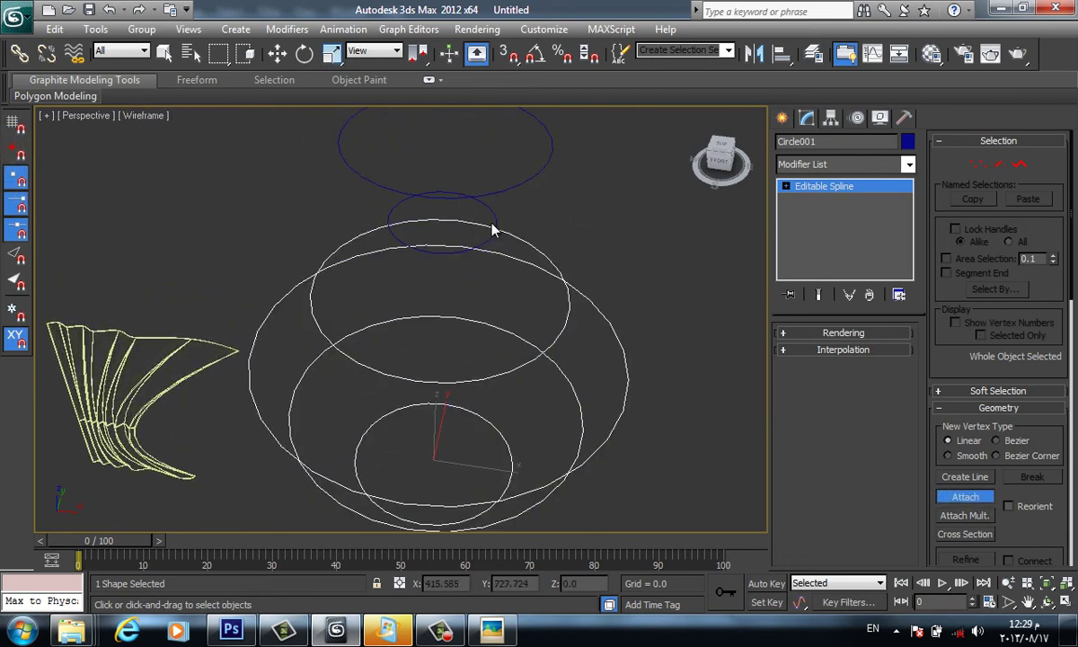
{"action": "left_click", "coordinate": [494, 214]}
{"action": "left_click", "coordinate": [512, 183]}
{"action": "key", "text": "w"}
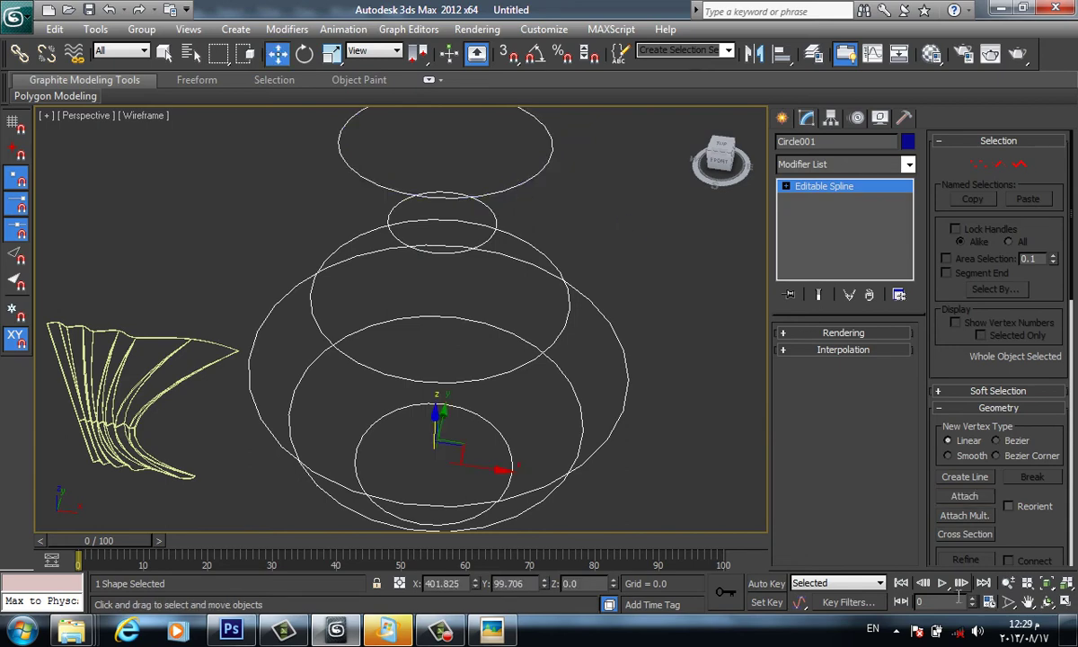
- Delete the curtain object and select the attached circles
{"action": "scroll", "coordinate": [554, 332], "scroll_direction": "down", "scroll_amount": 6}
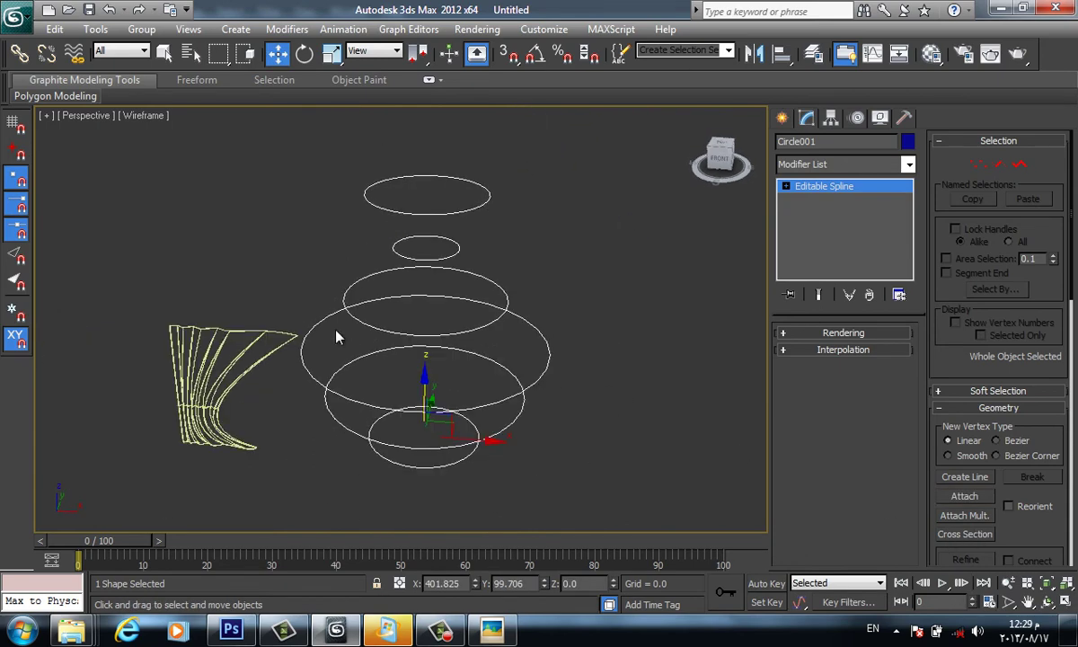
{"action": "left_click_drag", "start_coordinate": [269, 310], "coordinate": [181, 507]}
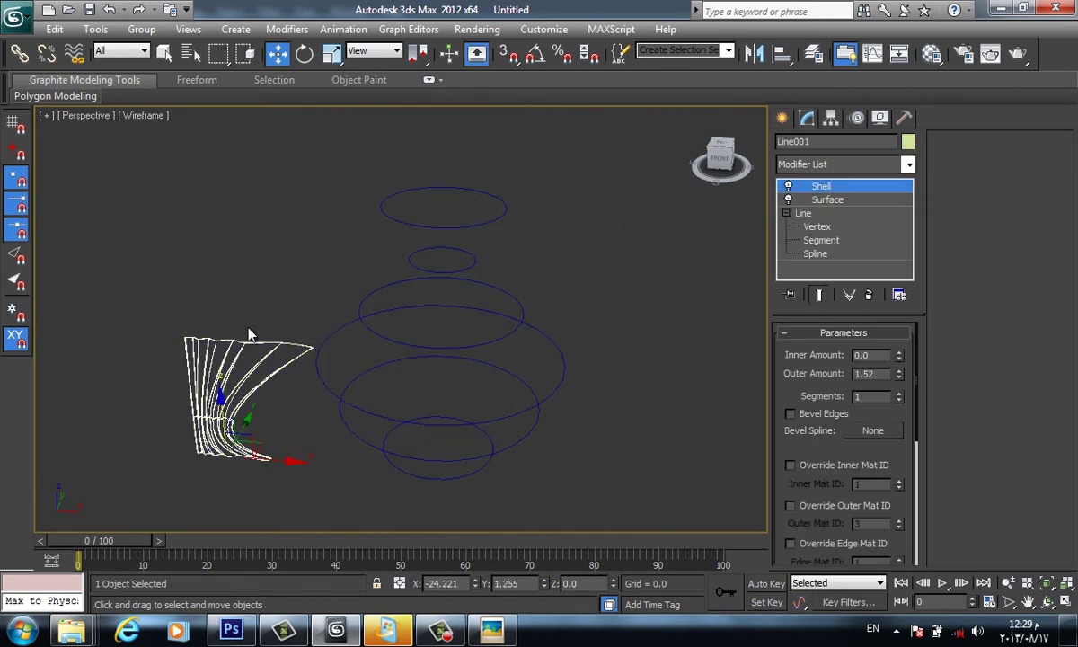
{"action": "key", "text": "Delete"}
{"action": "left_click_drag", "start_coordinate": [575, 316], "coordinate": [519, 348]}
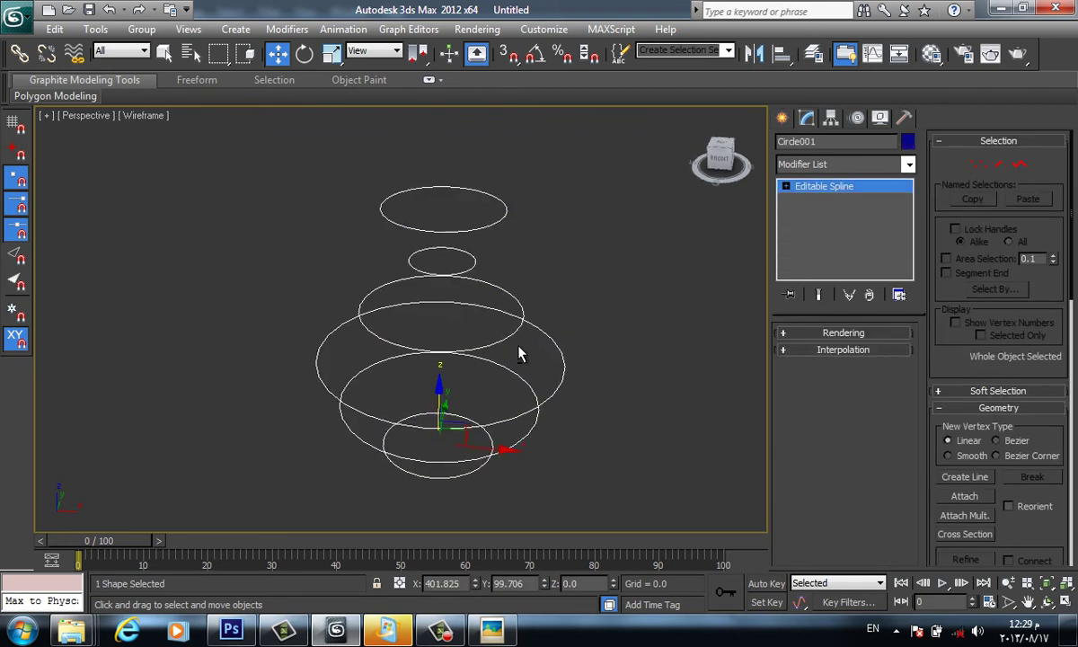
- Try the CrossSection modifier with the Smooth spline option on the attached circles, and remove the modifier
{"action": "left_click", "coordinate": [855, 171]}
{"action": "key", "text": "c"}
{"action": "key", "text": "c"}
{"action": "key", "text": "c"}
{"action": "key", "text": "c"}
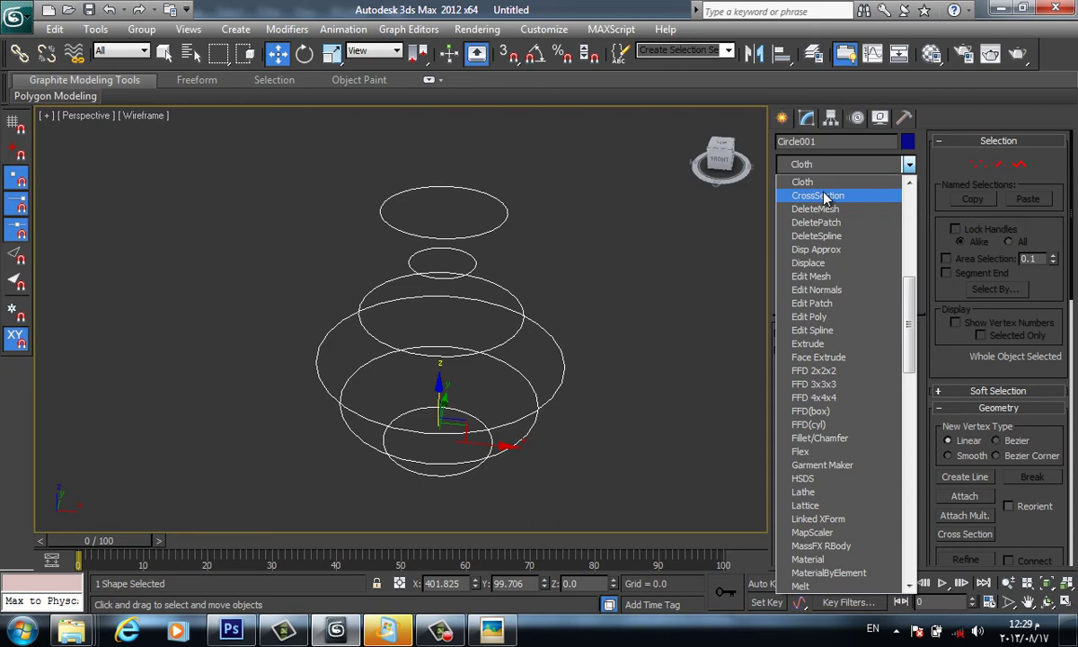
{"action": "left_click", "coordinate": [824, 196]}
{"action": "mouse_move", "coordinate": [482, 429]}
{"action": "middle_mouse_down", "text": "alt"}
{"action": "mouse_move", "coordinate": [467, 386]}
{"action": "mouse_move", "coordinate": [451, 375]}
{"action": "mouse_move", "coordinate": [492, 422]}
{"action": "middle_mouse_up", "text": "alt"}
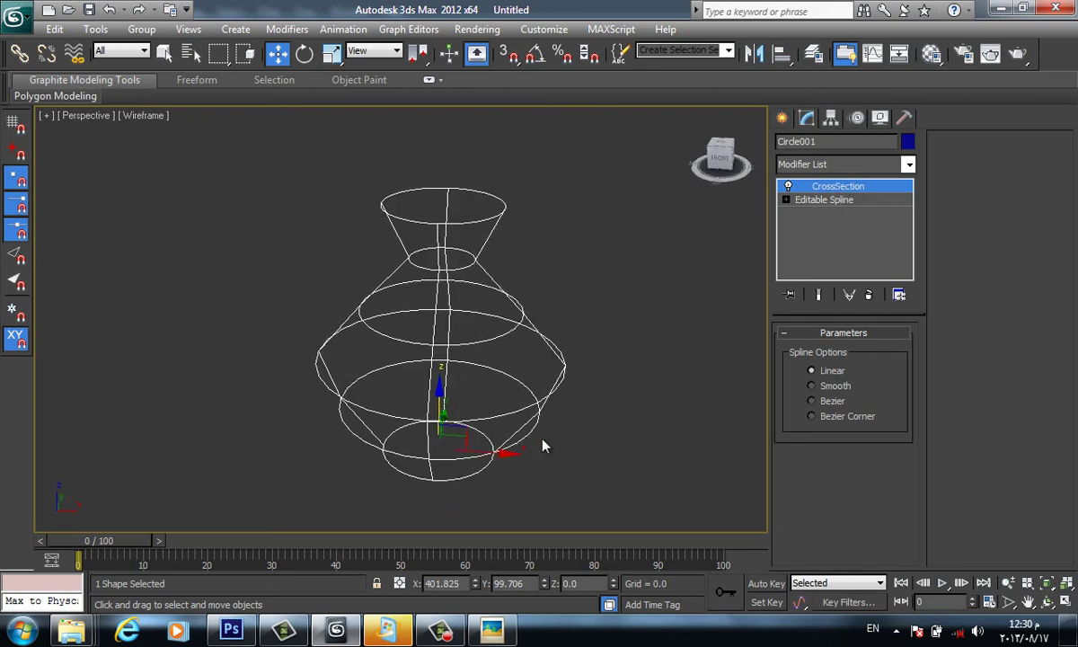
{"action": "middle_click_drag", "start_coordinate": [557, 331], "coordinate": [551, 310]}
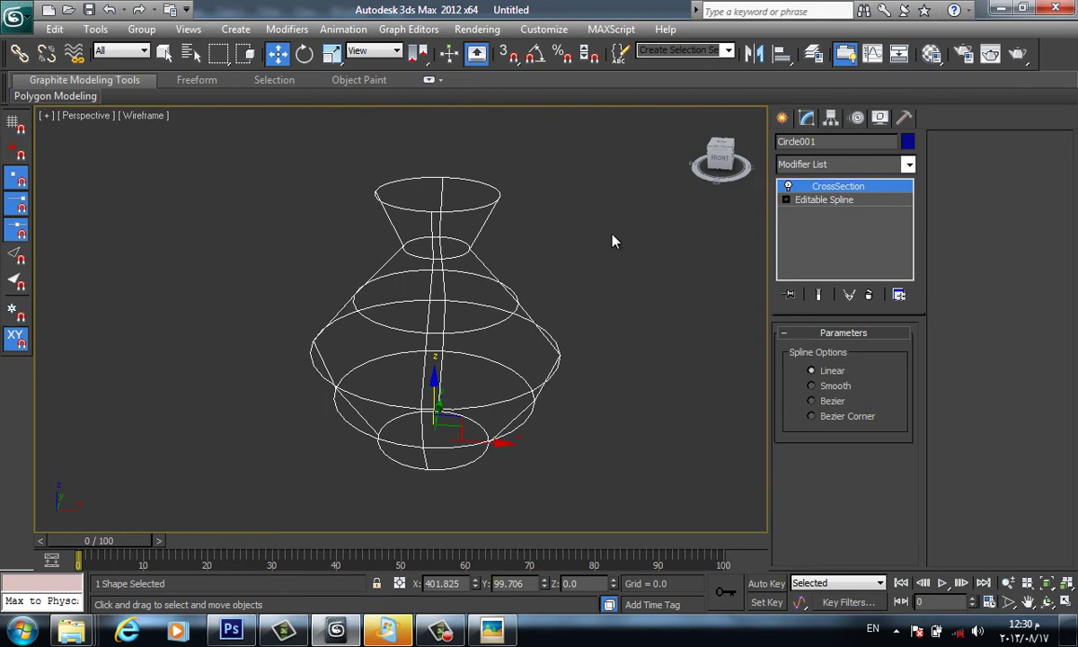
{"action": "middle_click_drag", "start_coordinate": [580, 359], "coordinate": [593, 386], "text": "alt"}
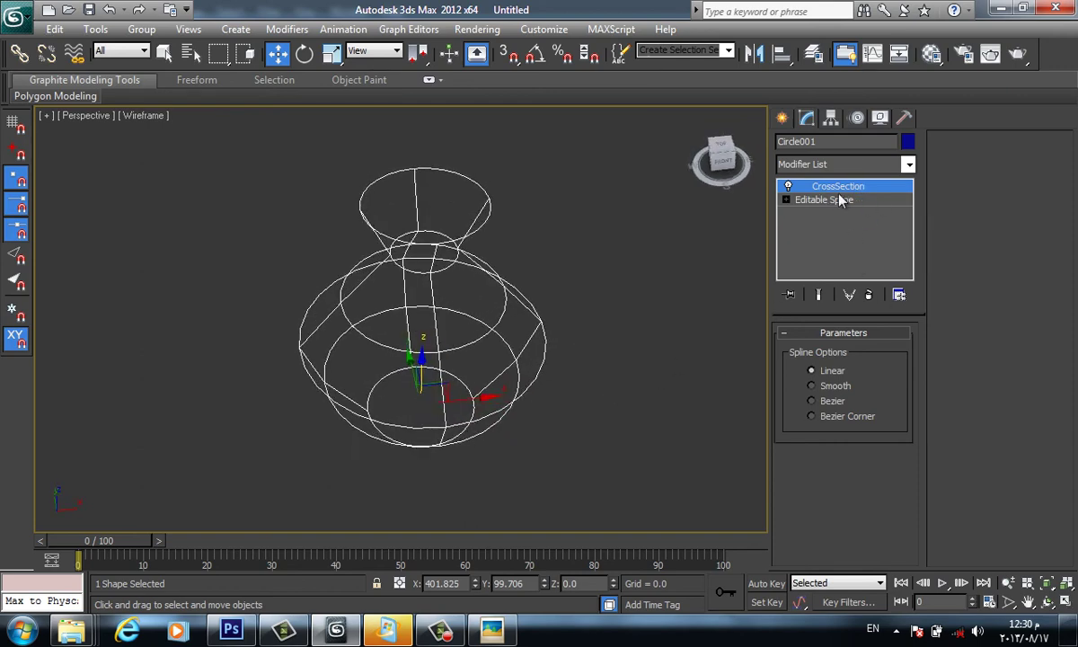
{"action": "left_click", "coordinate": [836, 386]}
{"action": "middle_click_drag", "start_coordinate": [691, 373], "coordinate": [404, 205], "text": "alt"}
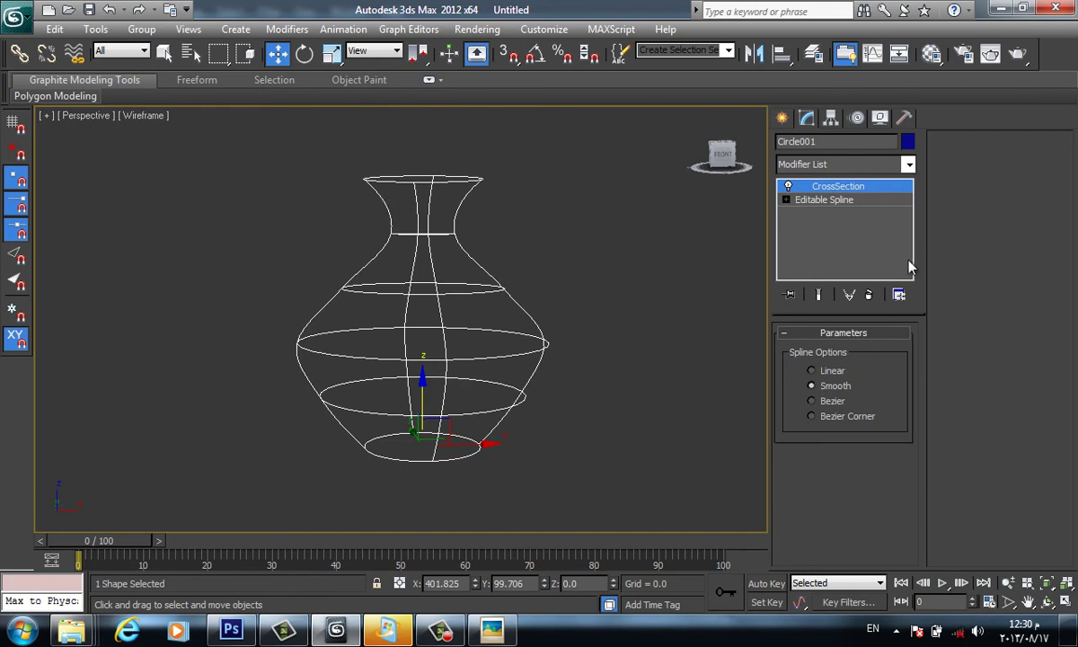
{"action": "left_click", "coordinate": [867, 296]}
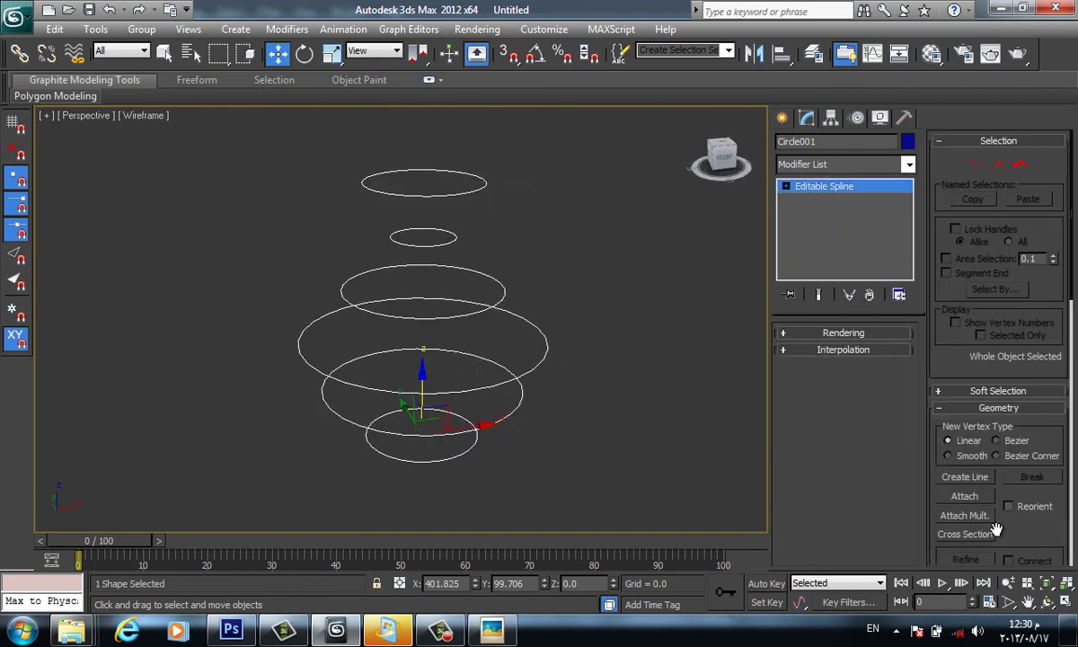
- Connect the six circles in order from bottom to top with the editable spline's Cross Section tool, using Linear new vertices
{"action": "left_click", "coordinate": [982, 537]}
{"action": "left_click", "coordinate": [461, 436]}
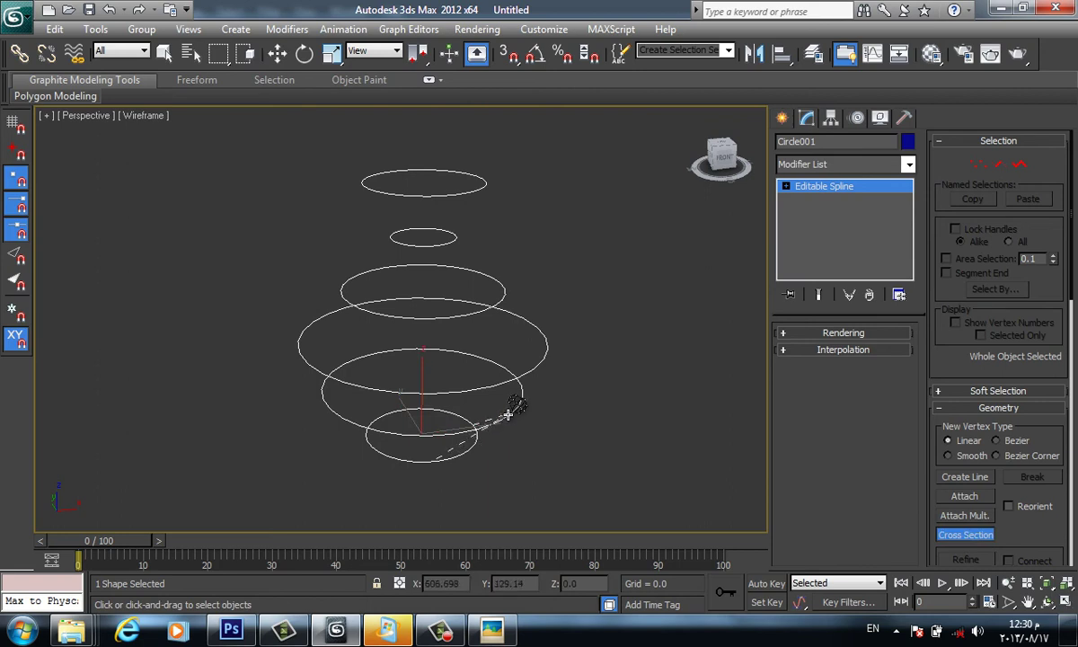
{"action": "left_click", "coordinate": [548, 335]}
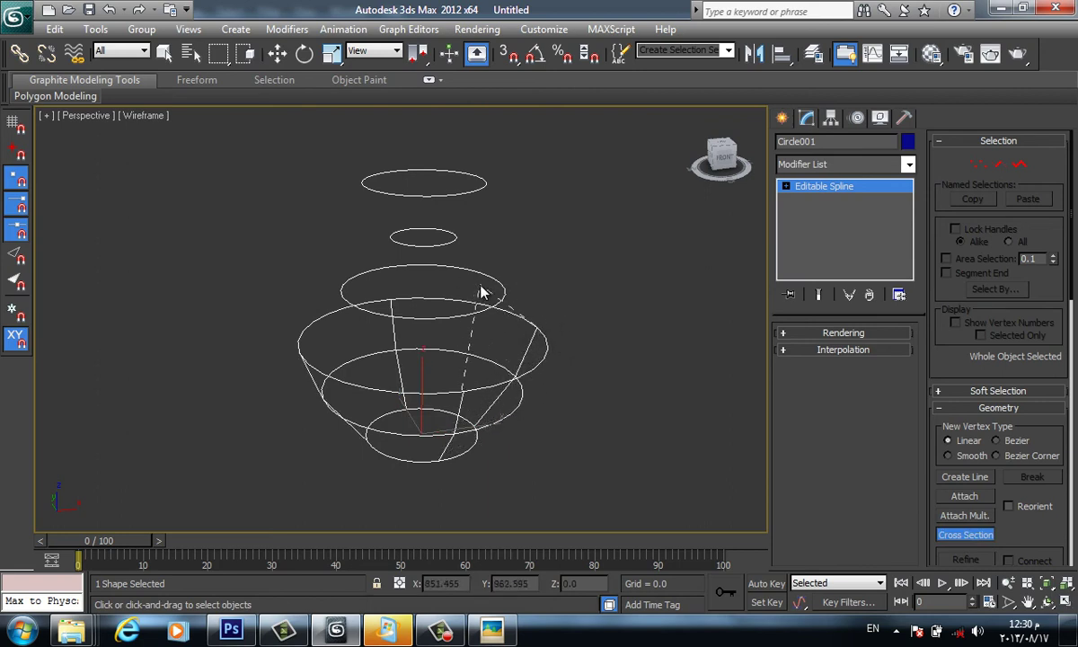
{"action": "left_click", "coordinate": [492, 281]}
{"action": "left_click", "coordinate": [460, 226]}
{"action": "left_click", "coordinate": [485, 182]}
{"action": "mouse_move", "coordinate": [549, 384]}
{"action": "middle_mouse_down", "text": "alt"}
{"action": "mouse_move", "coordinate": [542, 341]}
{"action": "mouse_move", "coordinate": [539, 401]}
{"action": "middle_mouse_up", "text": "alt"}
{"action": "middle_click_drag", "start_coordinate": [559, 348], "coordinate": [561, 368], "text": "alt"}
{"action": "key", "text": "w"}
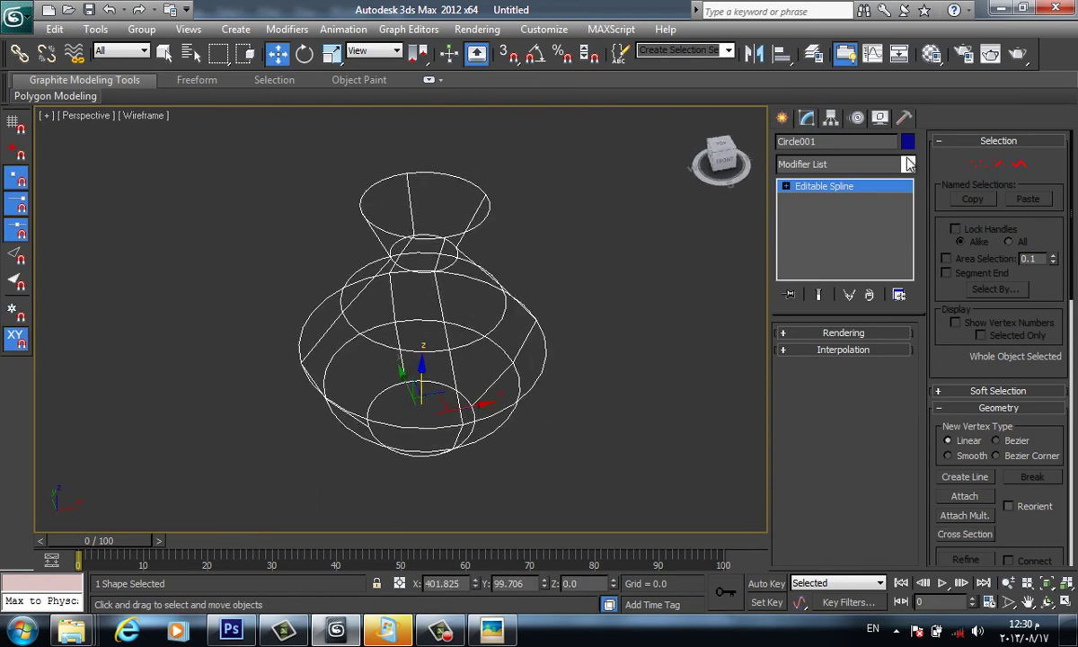
- Apply the Surface modifier to the connected circles with shaded display, and open the underlying Editable Spline for vertex editing
{"action": "left_click", "coordinate": [874, 166]}
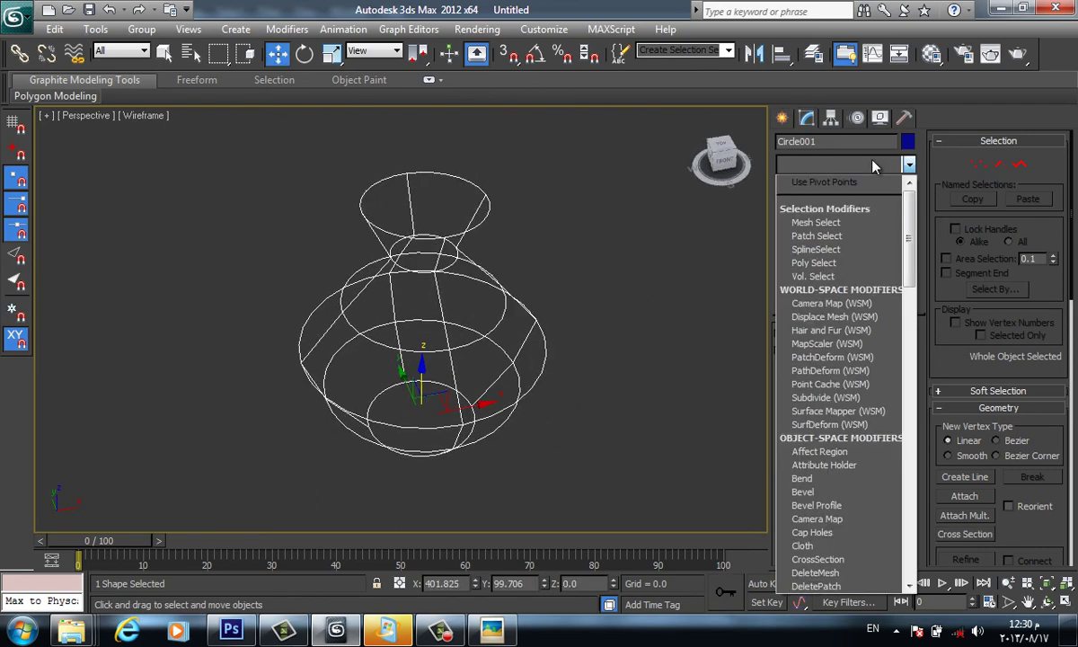
{"action": "scroll", "coordinate": [845, 224], "scroll_direction": "down", "scroll_amount": 8}
{"action": "scroll", "coordinate": [854, 237], "scroll_direction": "down", "scroll_amount": 13}
{"action": "scroll", "coordinate": [844, 539], "scroll_direction": "down", "scroll_amount": 5}
{"action": "left_click", "coordinate": [833, 476]}
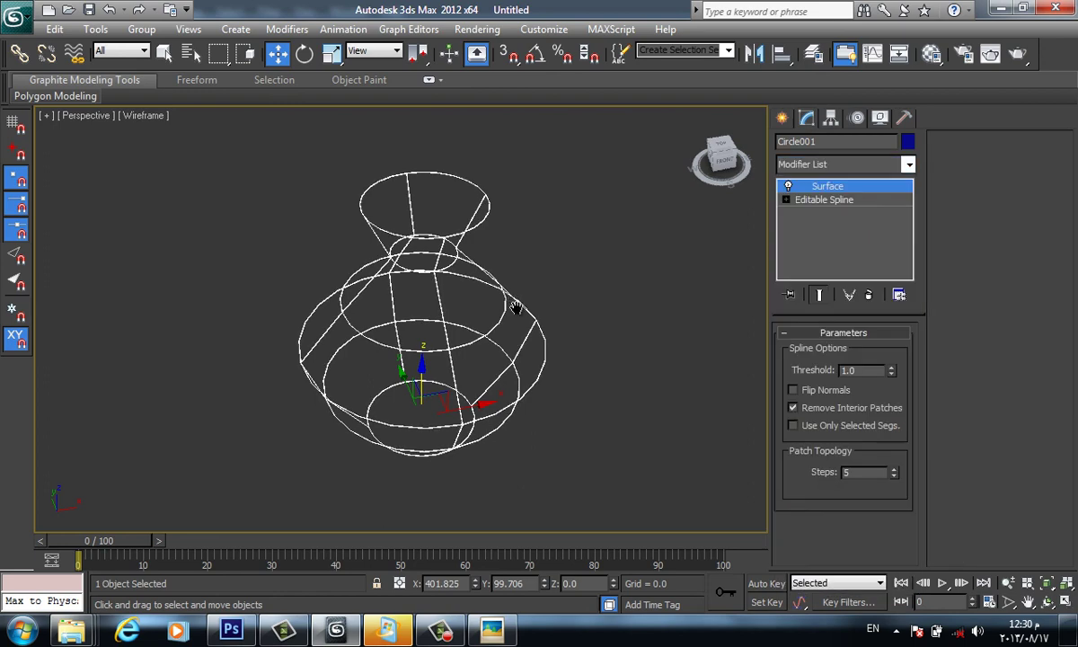
{"action": "key", "text": "F3"}
{"action": "middle_click_drag", "start_coordinate": [549, 378], "coordinate": [827, 183], "text": "alt"}
{"action": "left_click", "coordinate": [827, 200]}
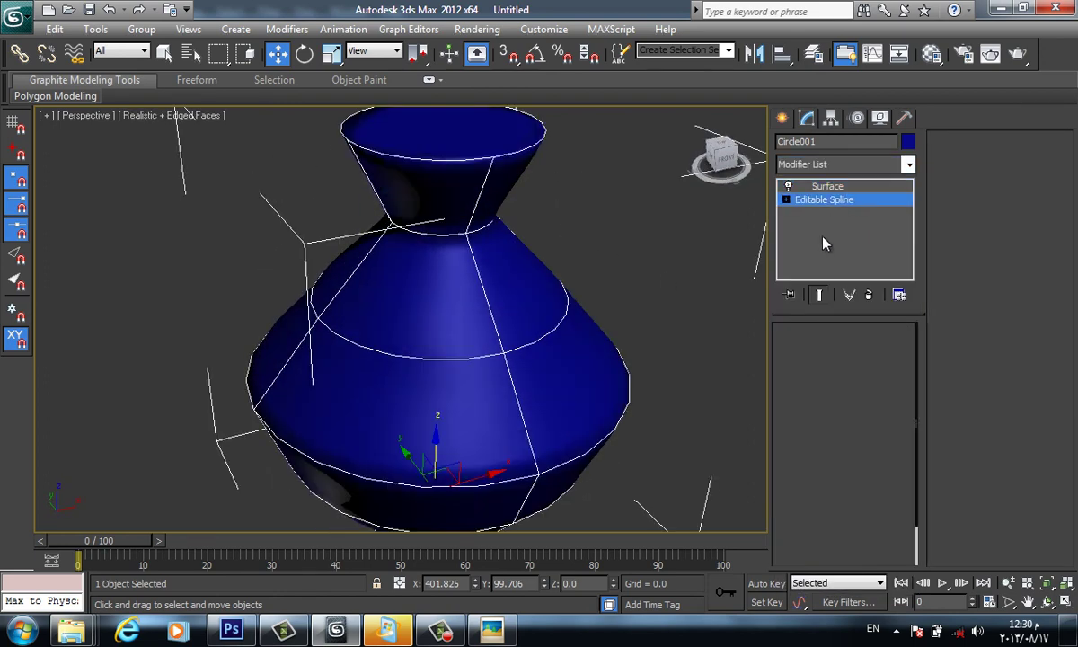
{"action": "left_click", "coordinate": [979, 165]}
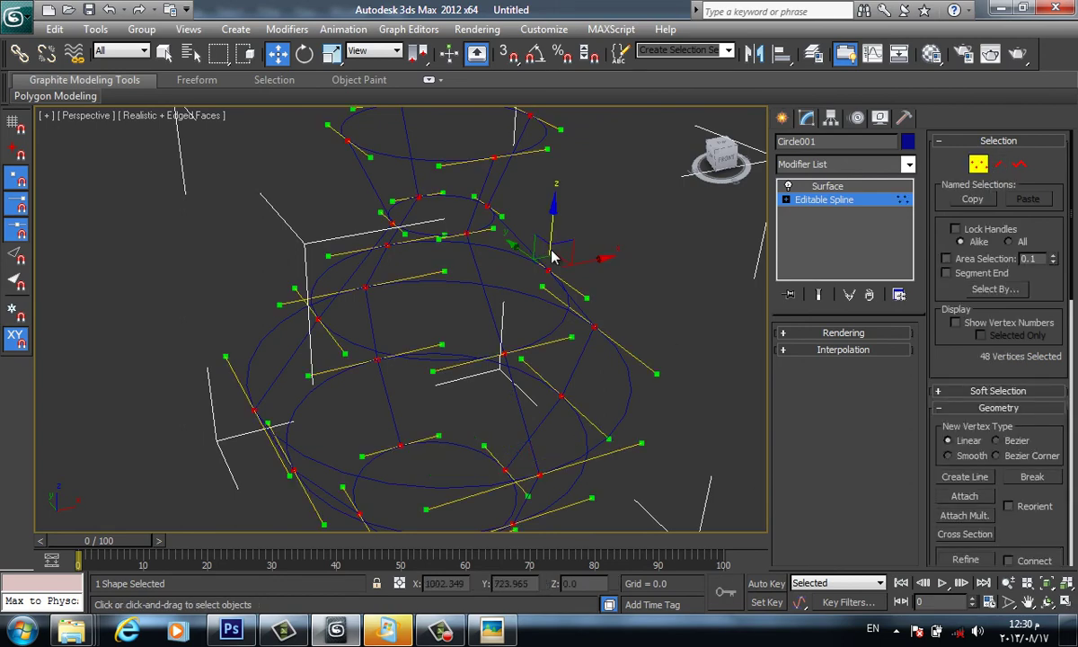
- Try converting all vertices of the vase's spline cage to Smooth
{"action": "key", "text": "ctrl+a"}
{"action": "right_click", "coordinate": [545, 243]}
{"action": "left_click", "coordinate": [518, 158]}
{"action": "key", "text": "F3"}
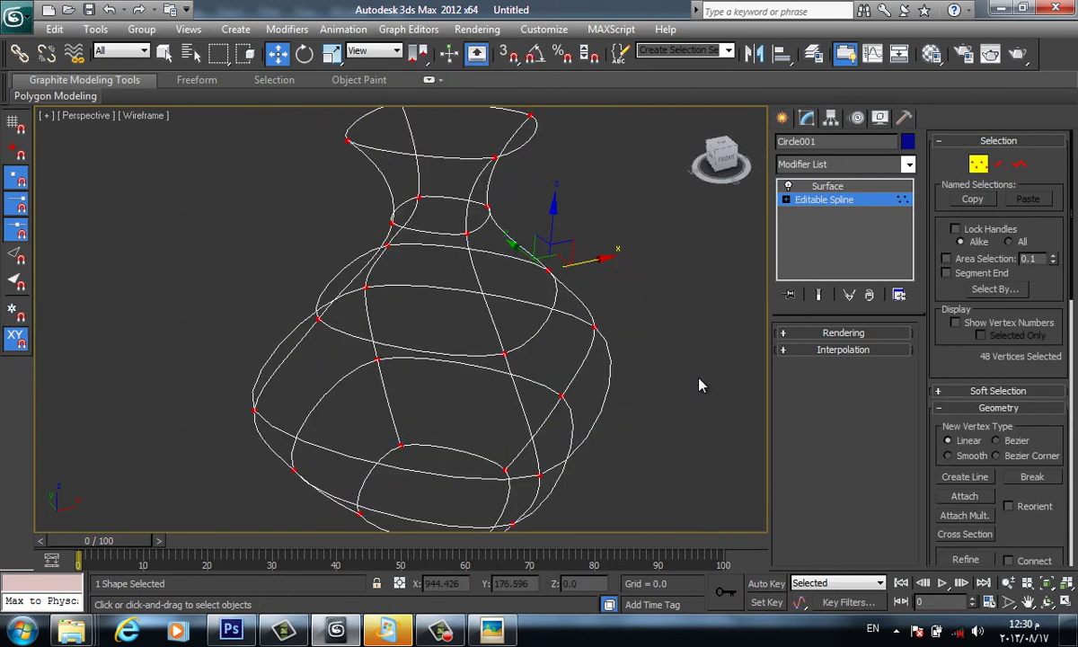
{"action": "left_click", "coordinate": [678, 328]}
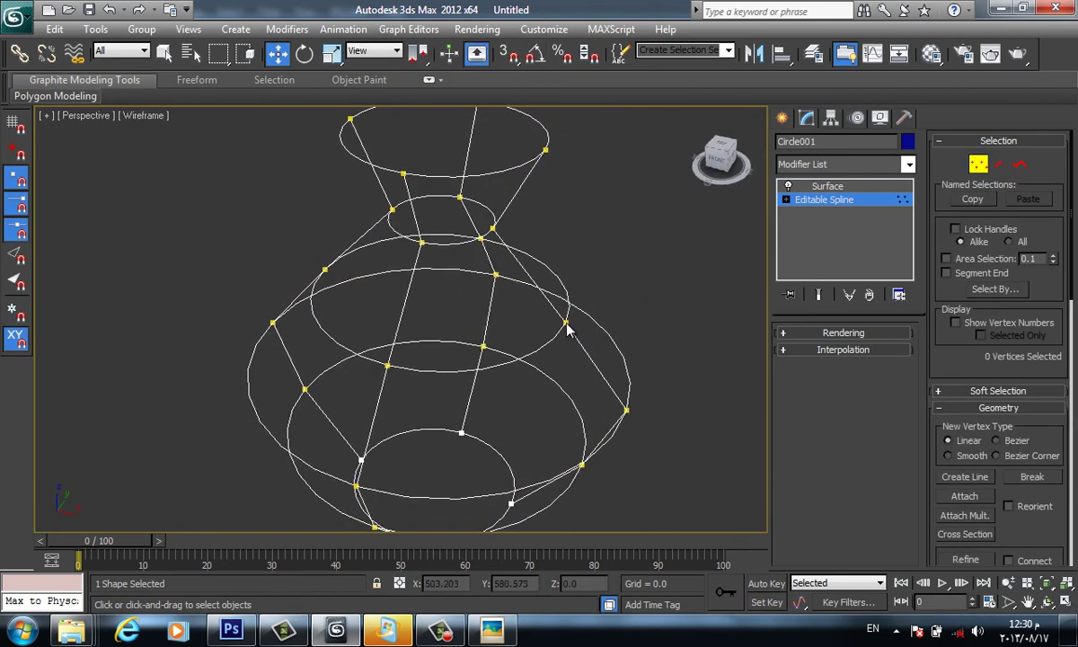
- Try selecting only the four vertical splines of the vase cage at spline level
{"action": "left_click", "coordinate": [564, 320]}
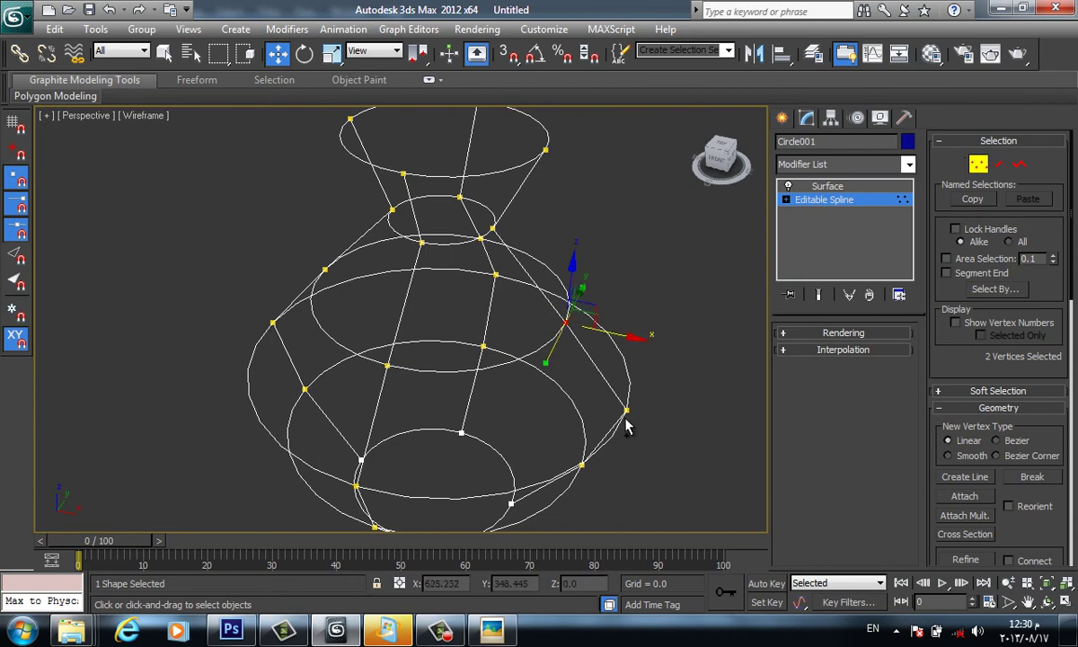
{"action": "key", "text": "3"}
{"action": "middle_click_drag", "start_coordinate": [600, 361], "coordinate": [631, 305], "text": "alt"}
{"action": "left_click_drag", "start_coordinate": [628, 337], "coordinate": [269, 307]}
{"action": "left_click", "coordinate": [624, 335]}
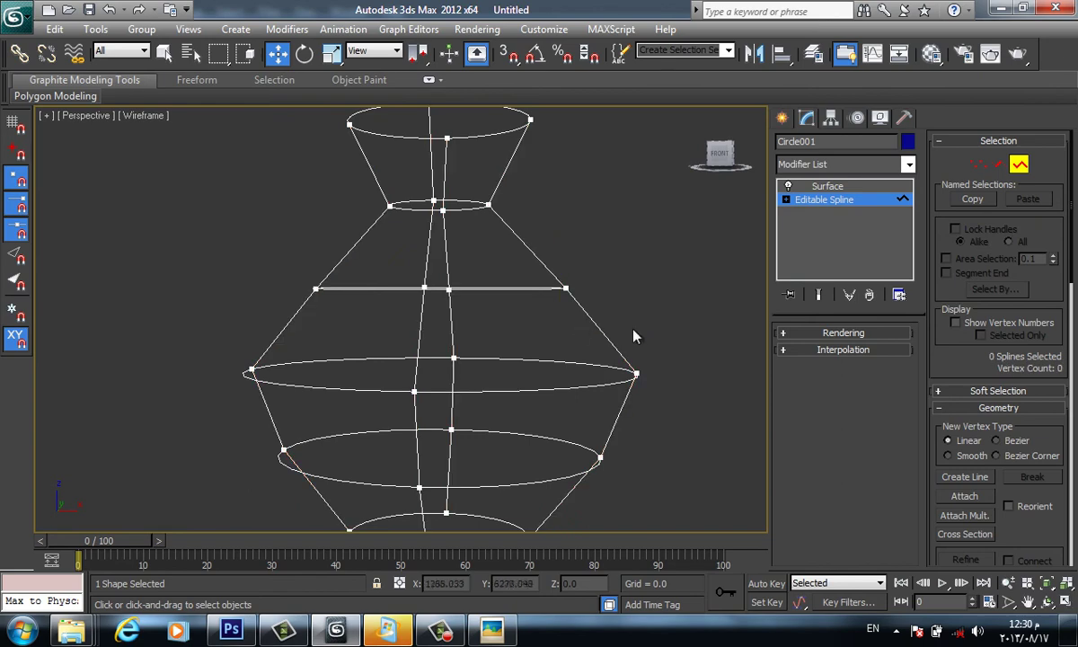
{"action": "left_click_drag", "start_coordinate": [241, 366], "coordinate": [238, 363]}
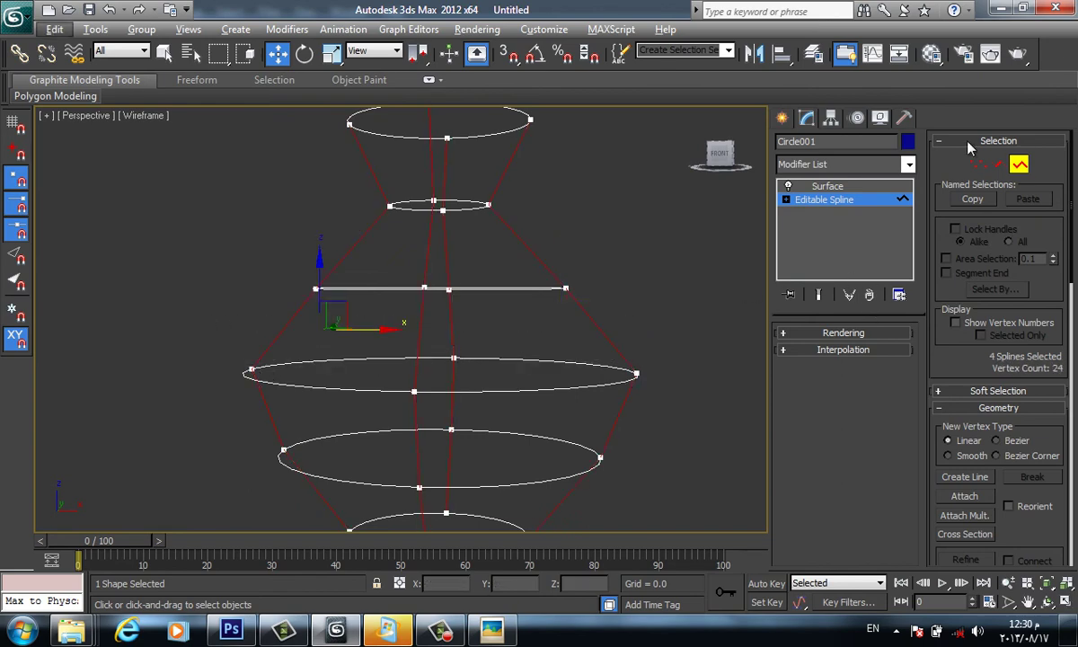
- Return to vertex level and pick the overlapping vertices where the fourth circle meets a vertical spline
{"action": "key", "text": "1"}
{"action": "middle_click_drag", "start_coordinate": [683, 306], "coordinate": [505, 367], "text": "alt"}
{"action": "key", "text": "ctrl+a"}
{"action": "left_click", "coordinate": [567, 274]}
{"action": "left_click", "coordinate": [543, 365]}
{"action": "middle_click_drag", "start_coordinate": [600, 298], "coordinate": [580, 320], "text": "alt"}
{"action": "left_click_drag", "start_coordinate": [544, 284], "coordinate": [586, 325]}
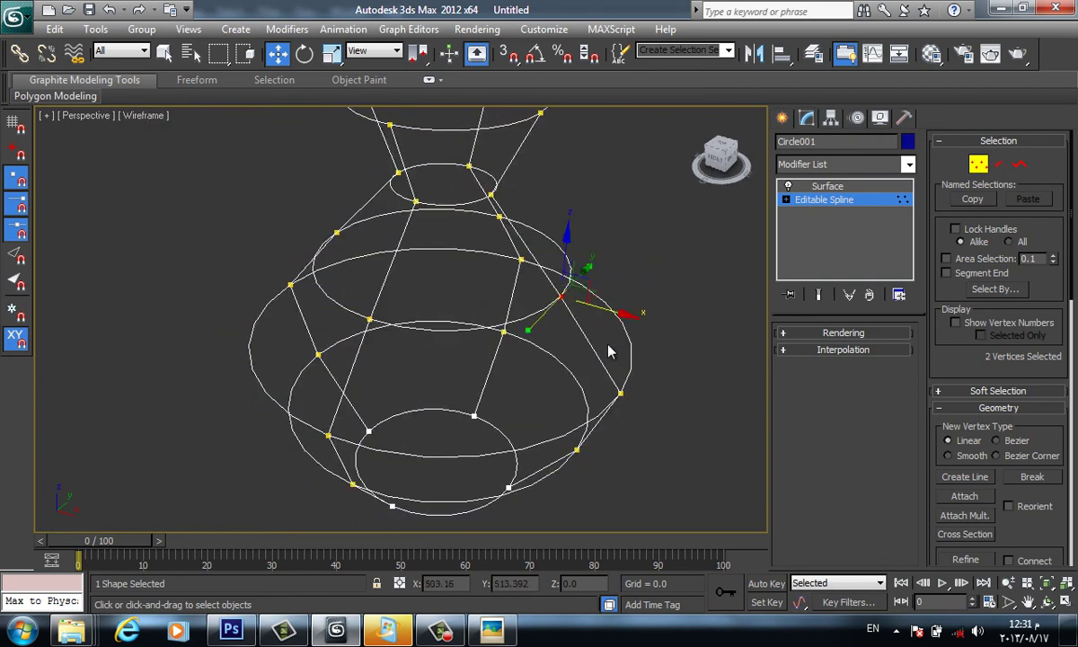
- Convert all vertices of the vase's spline cage to Bezier, and switch the view back to shaded display
{"action": "key", "text": "ctrl+a"}
{"action": "right_click", "coordinate": [493, 281]}
{"action": "left_click", "coordinate": [463, 169]}
{"action": "key", "text": "F3"}
{"action": "left_click", "coordinate": [457, 365]}
{"action": "middle_click_drag", "start_coordinate": [457, 366], "coordinate": [303, 348], "text": "alt"}
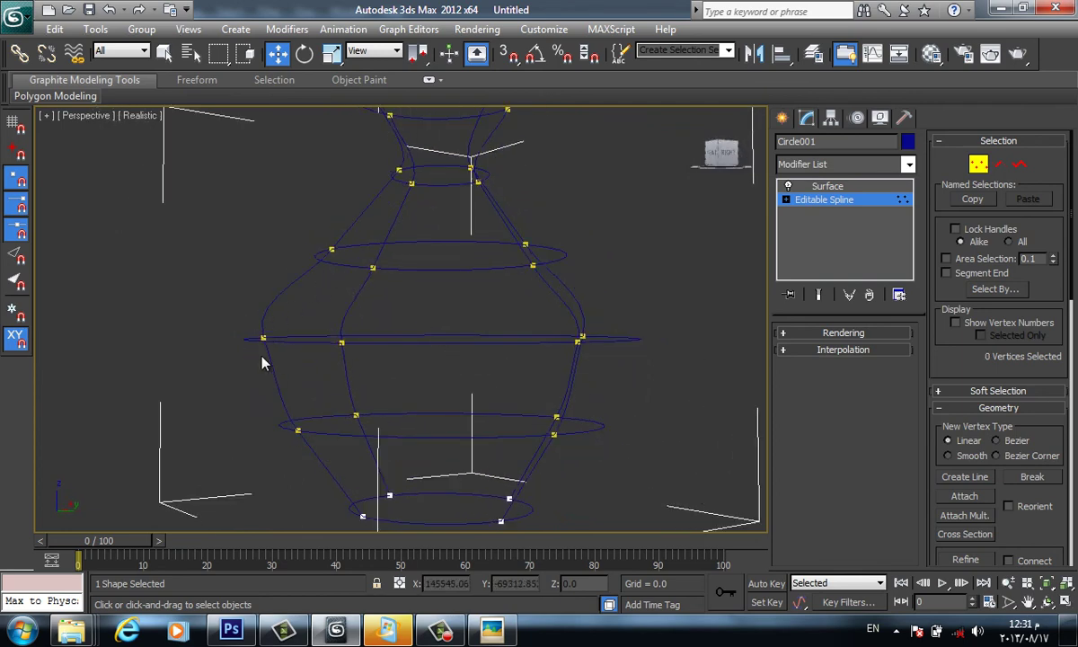
- Select the vertices where the vertical splines cross the second, third and fourth circles of the vase body, adding them to one selection
{"action": "left_click", "coordinate": [262, 338]}
{"action": "left_click", "coordinate": [300, 430], "text": "ctrl"}
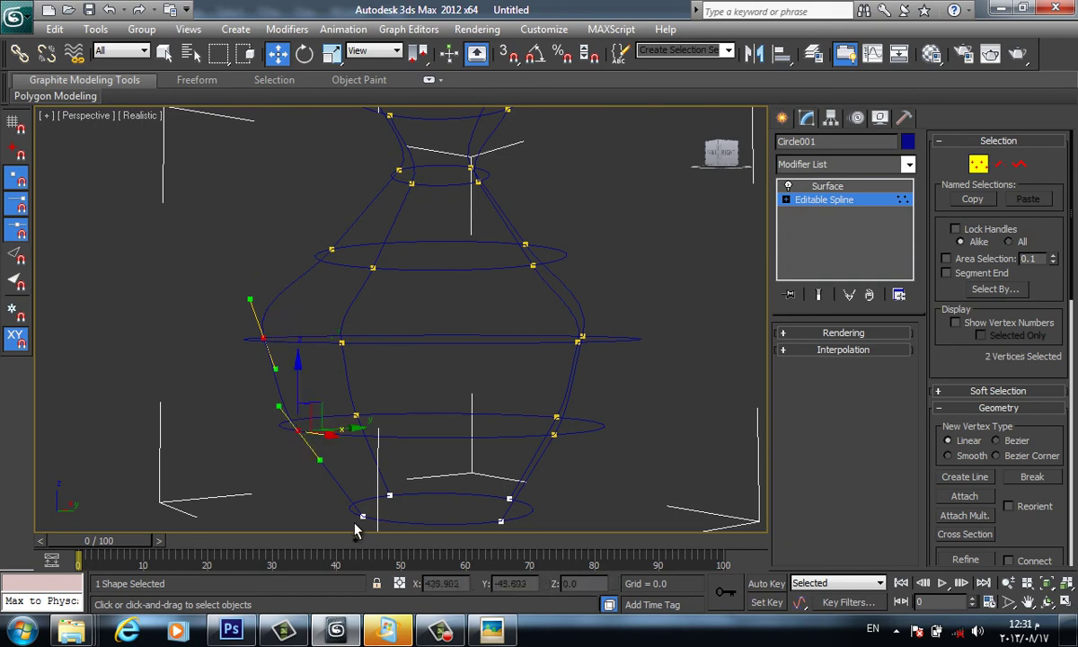
{"action": "left_click", "coordinate": [334, 248], "text": "ctrl"}
{"action": "left_click", "coordinate": [527, 245], "text": "ctrl"}
{"action": "left_click", "coordinate": [578, 341], "text": "ctrl"}
{"action": "left_click", "coordinate": [555, 434], "text": "ctrl"}
{"action": "middle_click_drag", "start_coordinate": [544, 247], "coordinate": [545, 248], "text": "alt"}
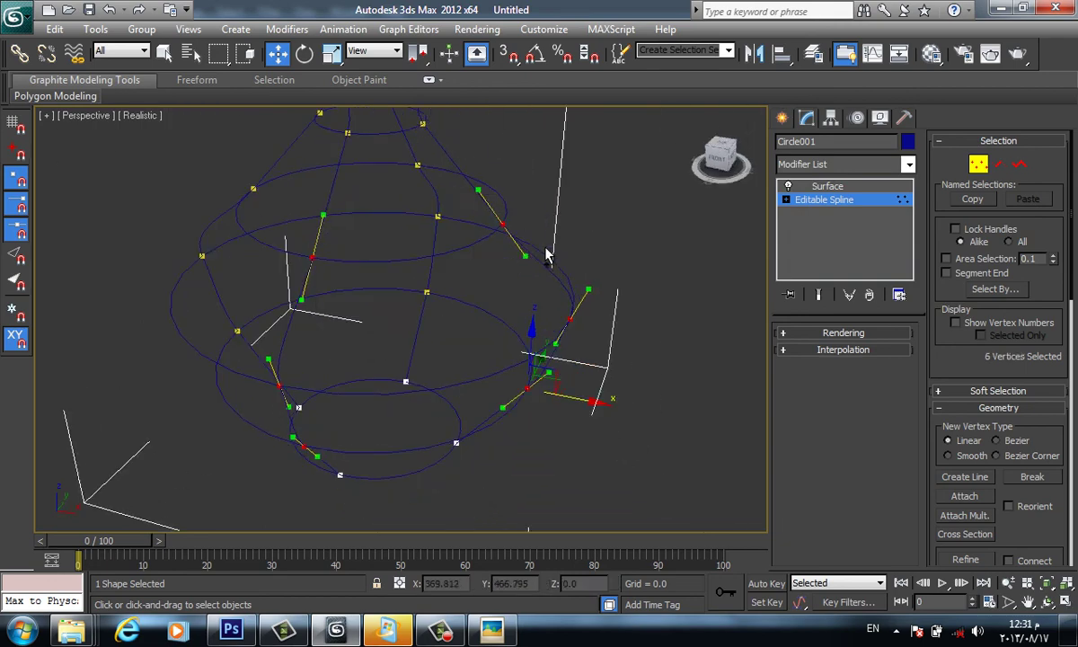
{"action": "left_click", "coordinate": [437, 216], "text": "ctrl"}
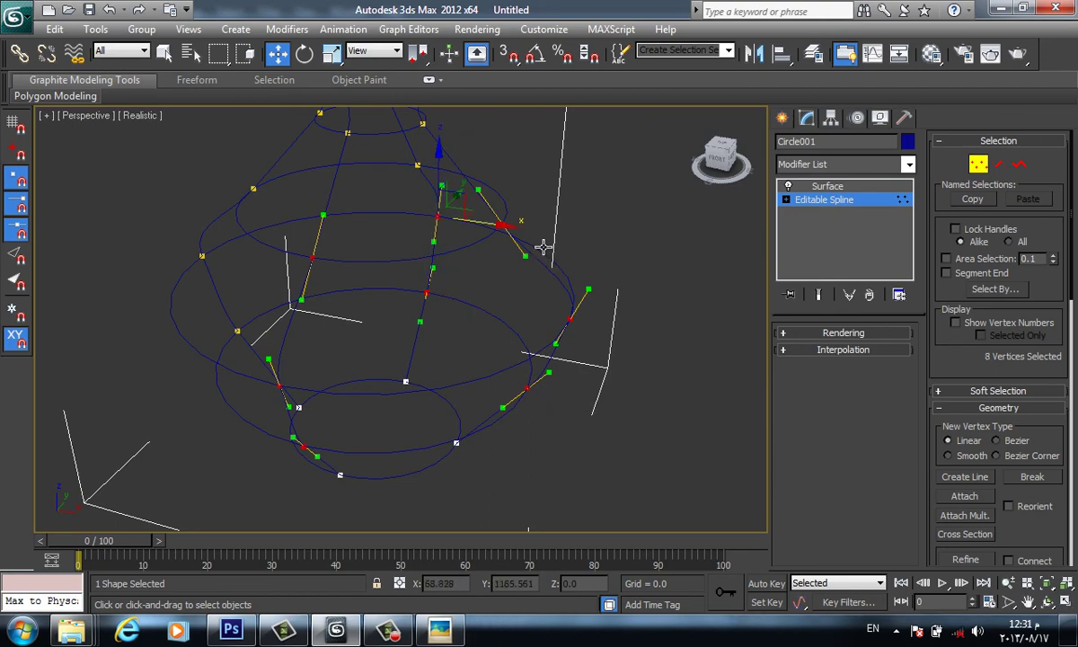